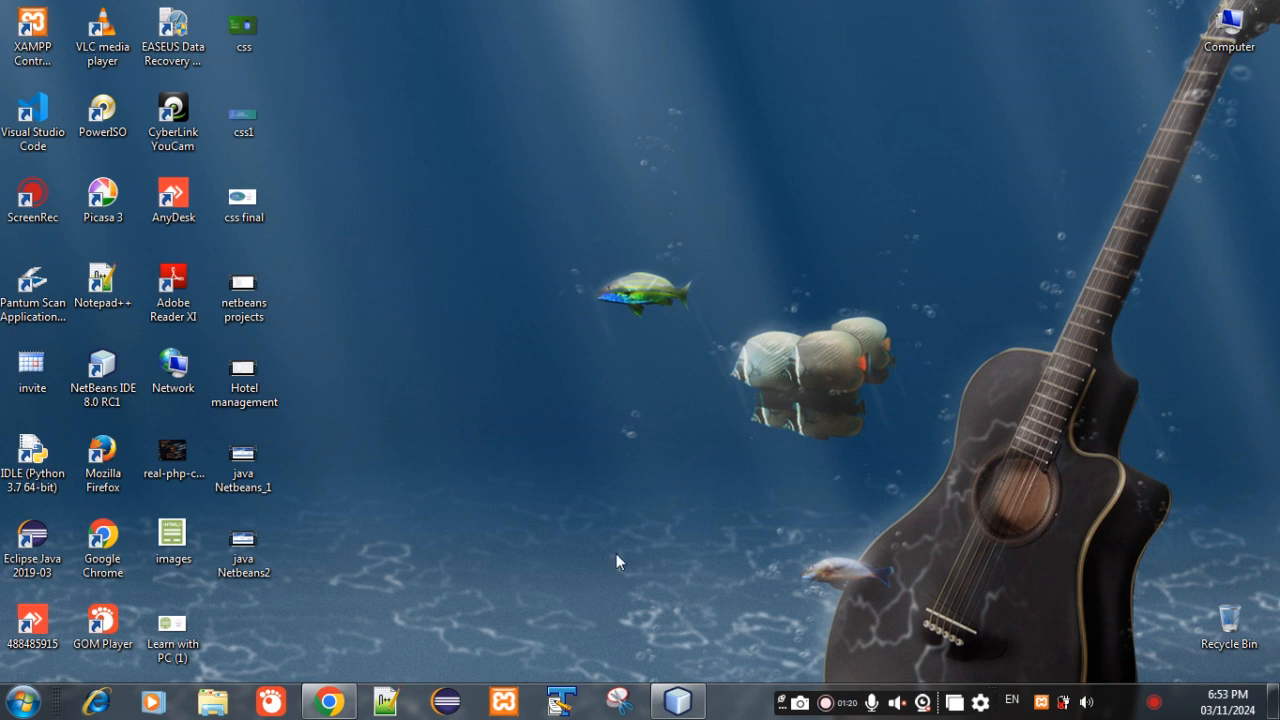
{"action": "left_click", "coordinate": [502, 704]}
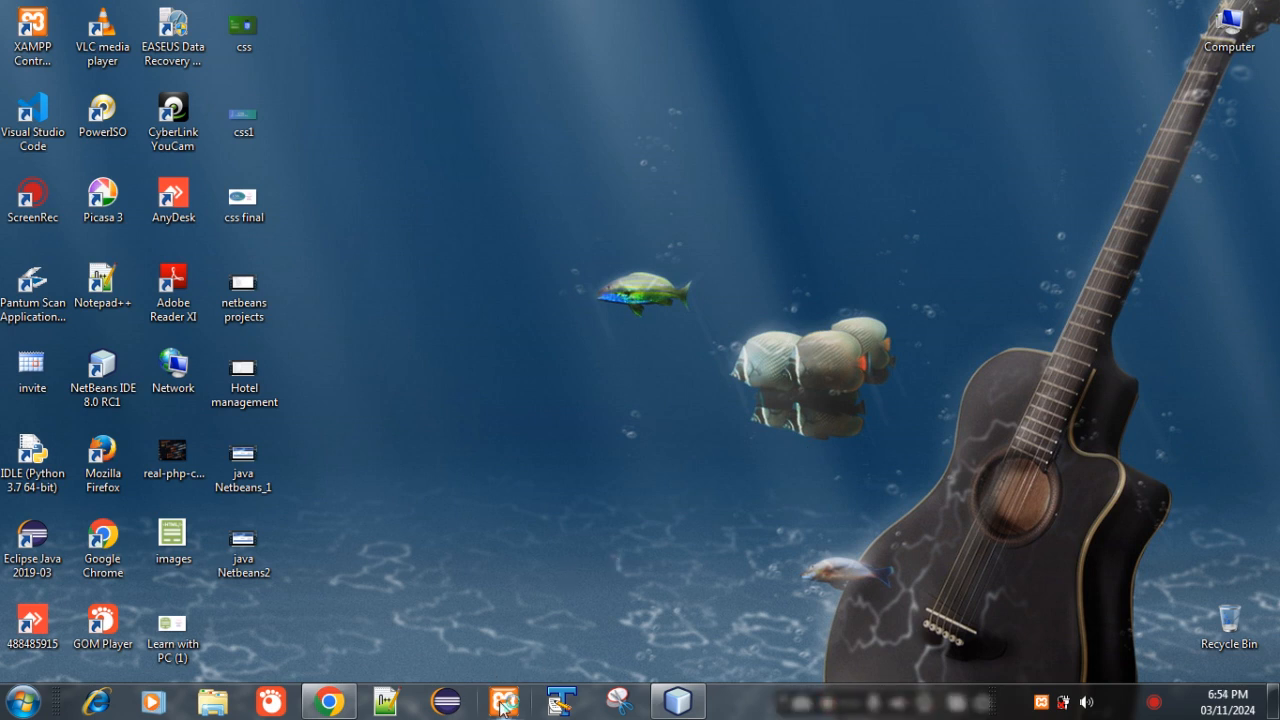
{"action": "left_click", "coordinate": [503, 708]}
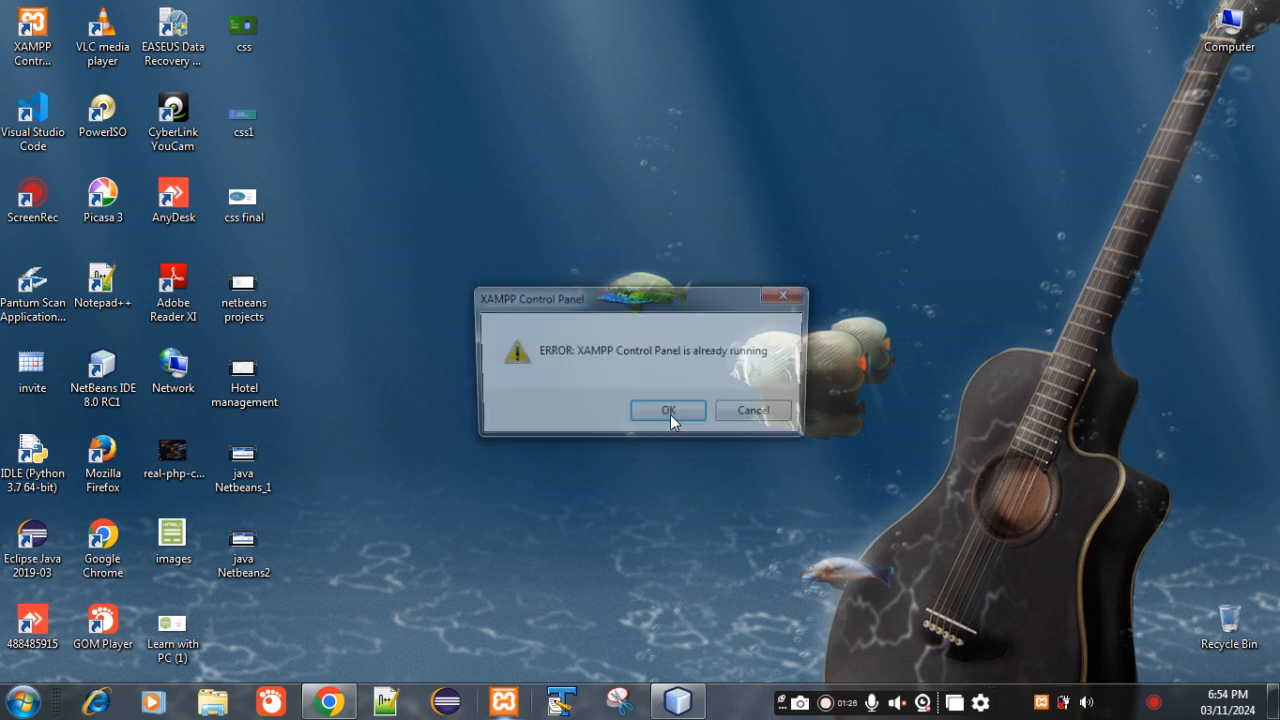
{"action": "left_click", "coordinate": [670, 414]}
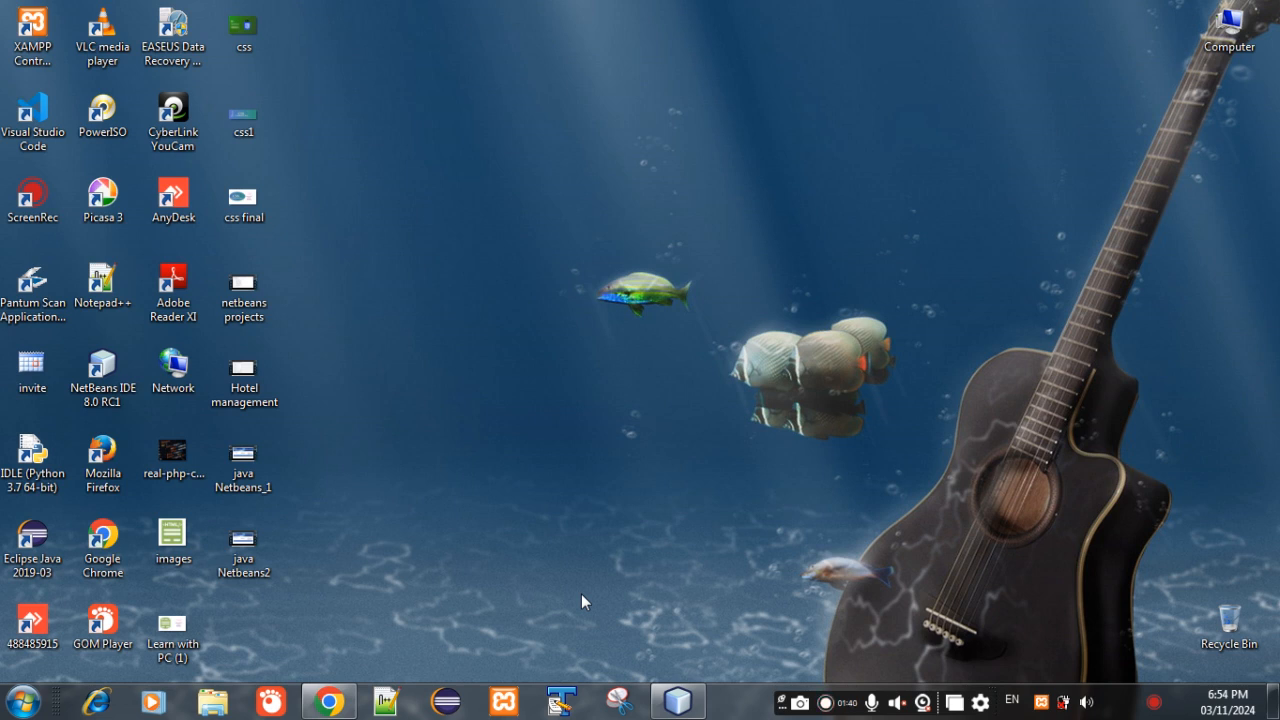
{"action": "left_click", "coordinate": [504, 702]}
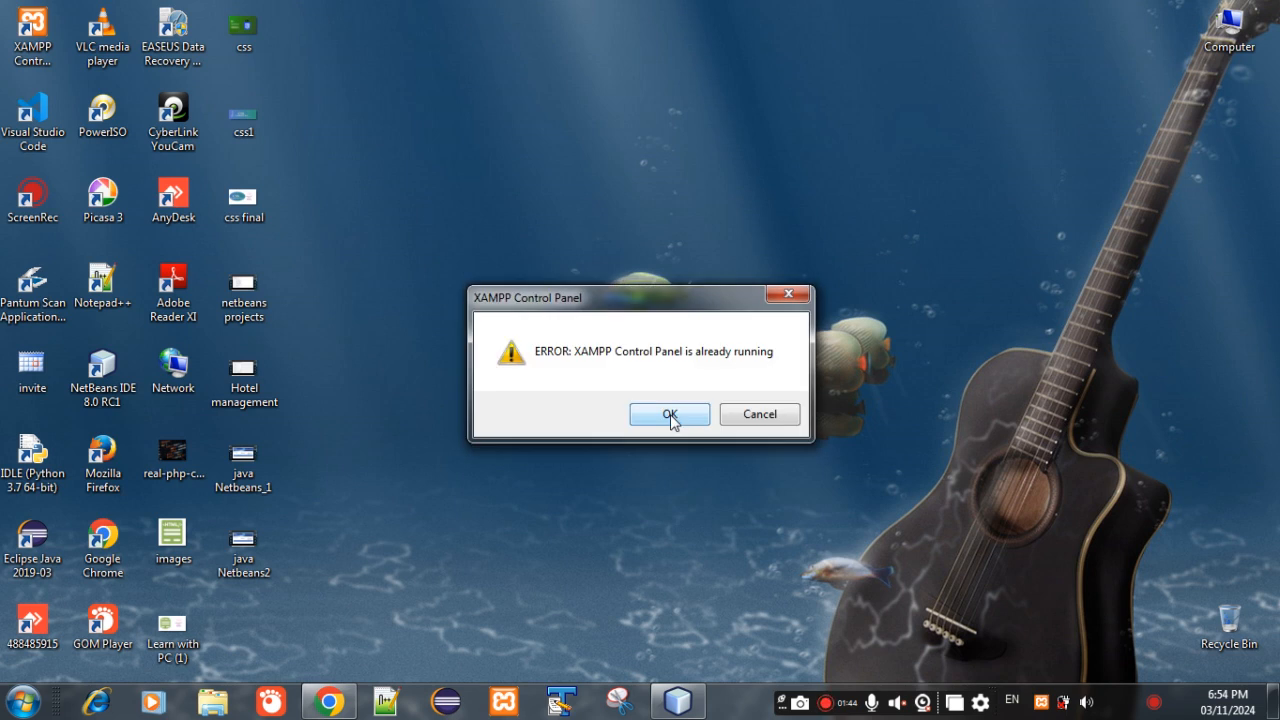
{"action": "left_click", "coordinate": [760, 418]}
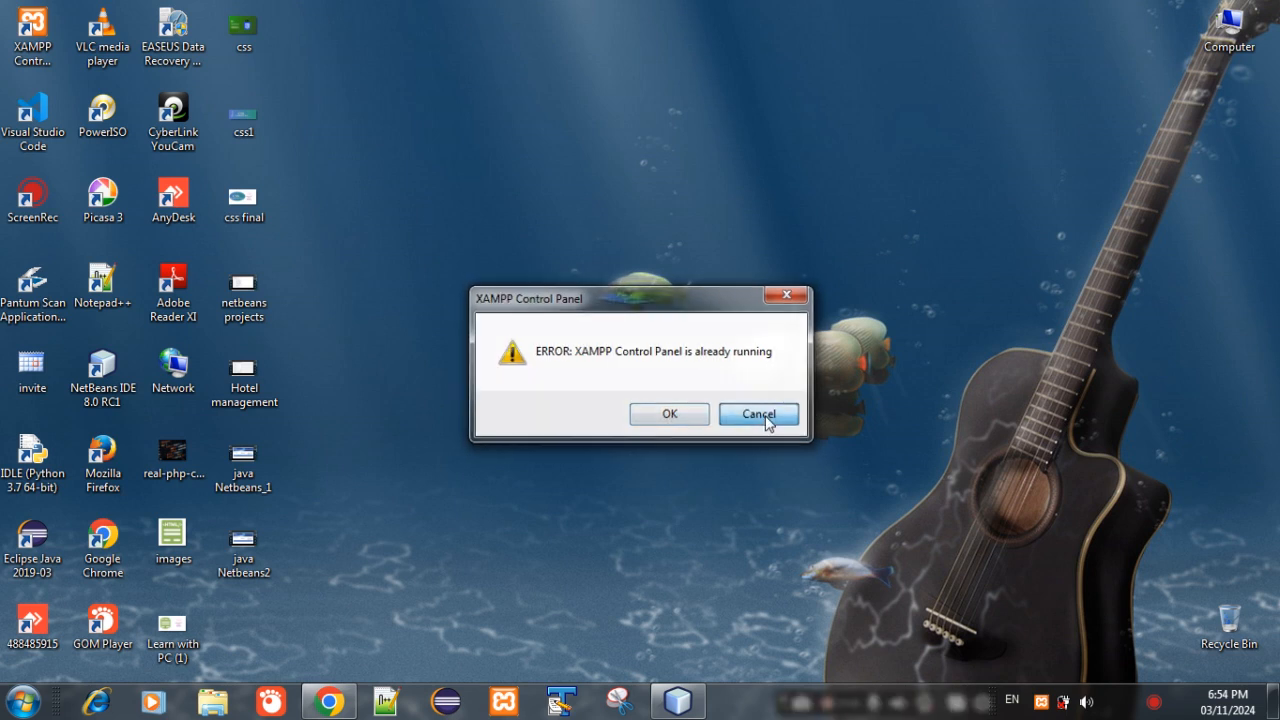
- Bring up the already running XAMPP Control Panel and open the MySQL administration page in the browser
{"action": "left_click", "coordinate": [1041, 702]}
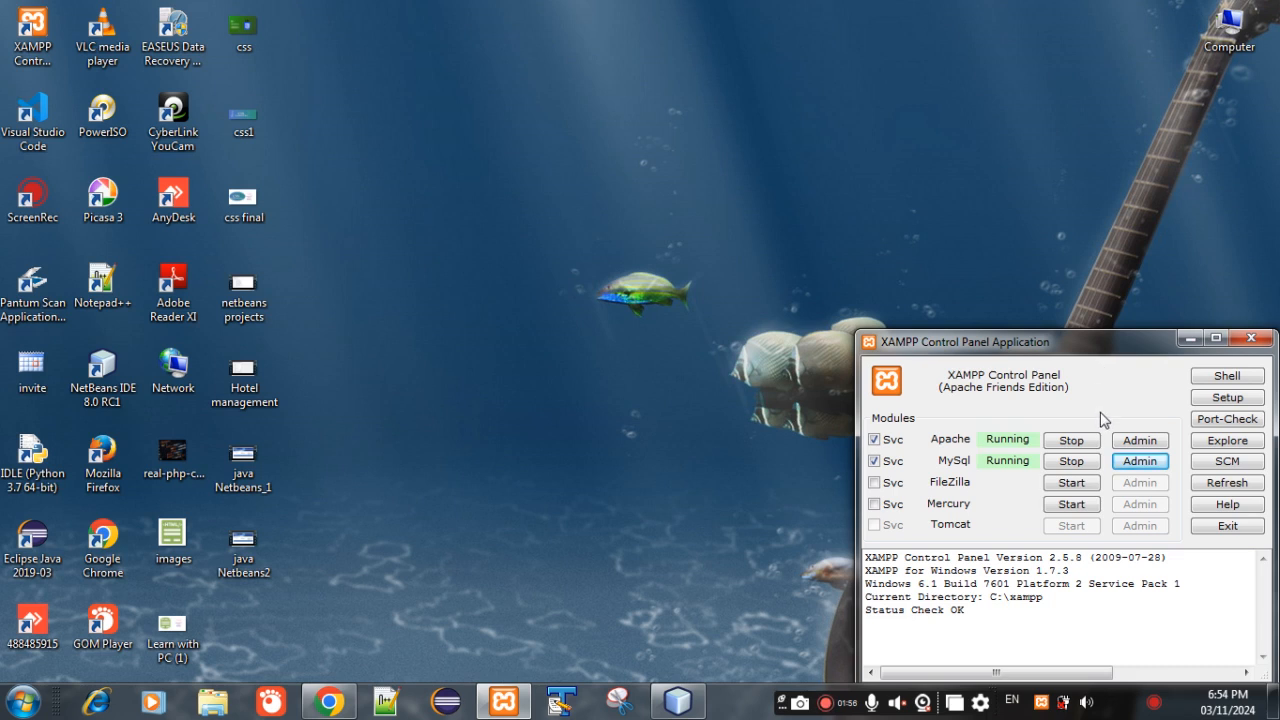
{"action": "left_click", "coordinate": [1130, 463]}
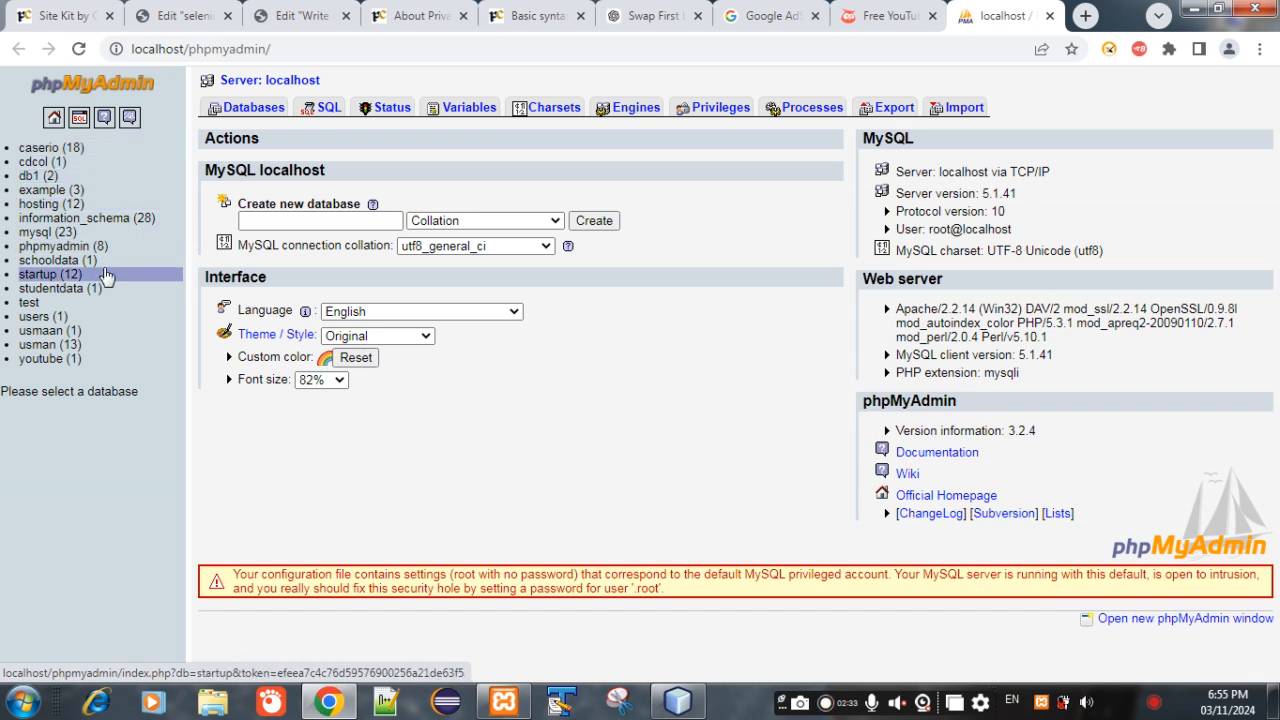
- Create a new database named db2
{"action": "left_click", "coordinate": [323, 221]}
{"action": "left_click", "coordinate": [323, 221]}
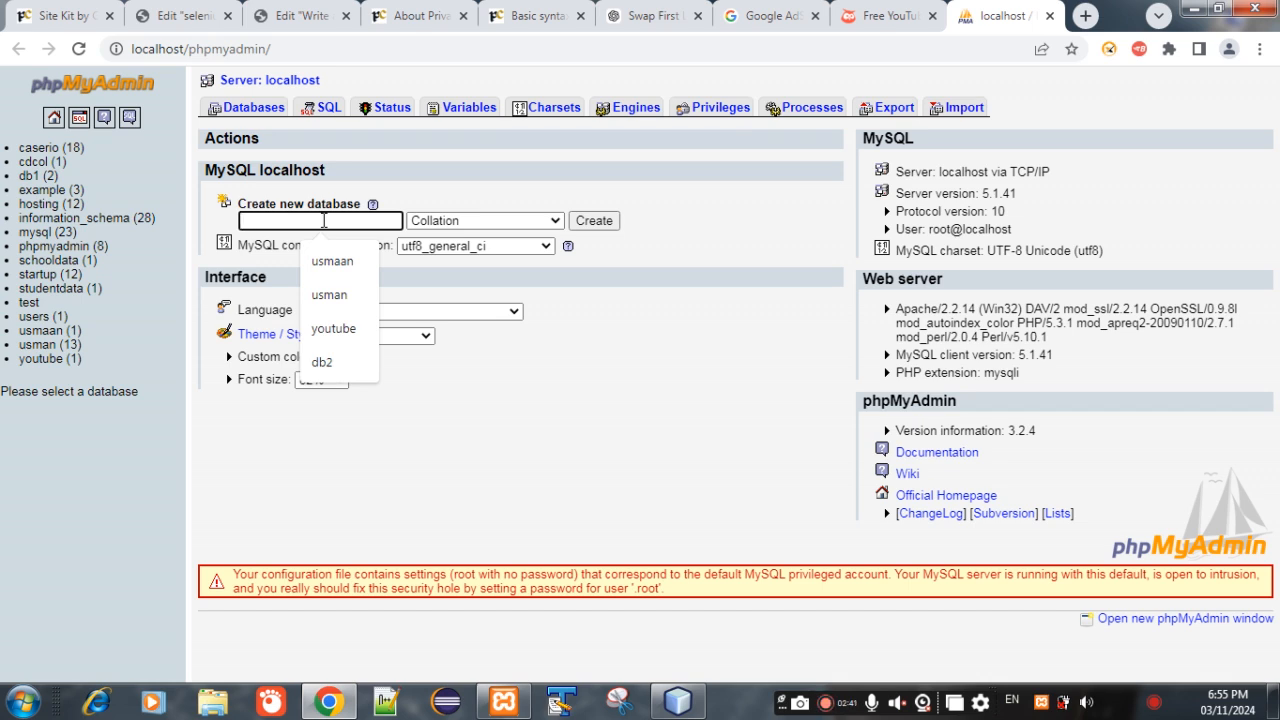
{"action": "type", "text": "bd2"}
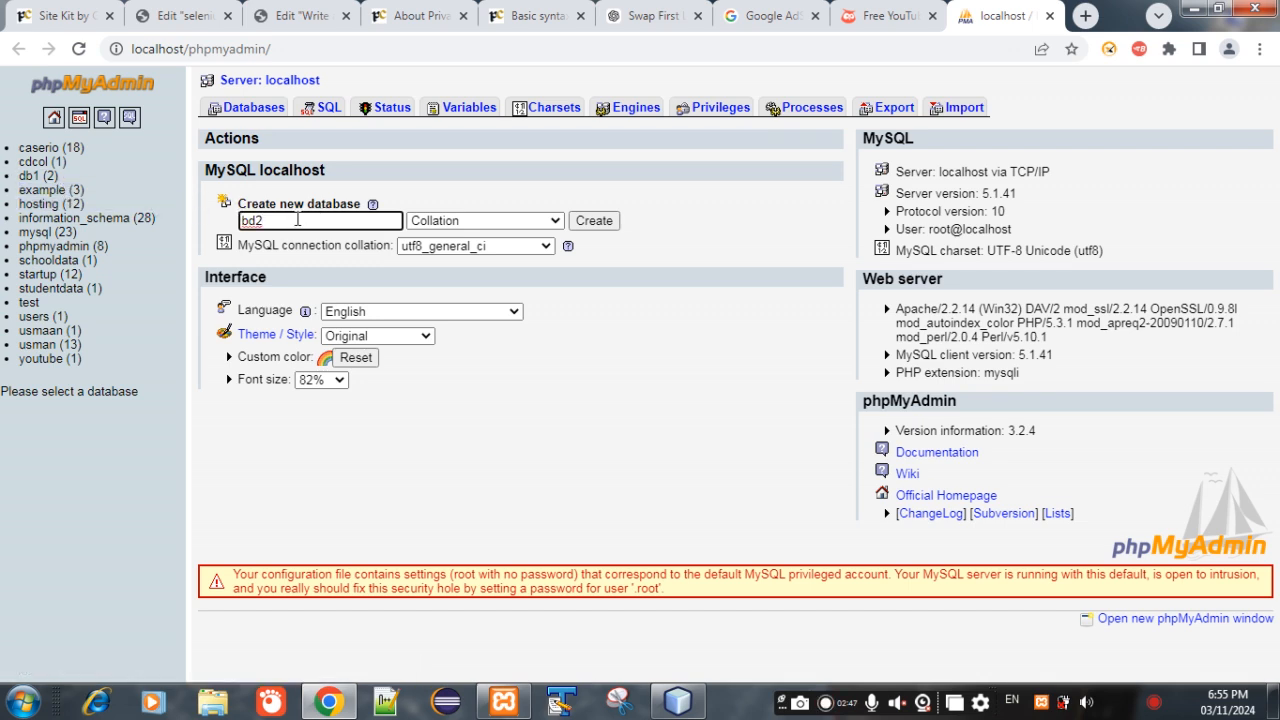
{"action": "key", "text": "BackSpace"}
{"action": "key", "text": "BackSpace"}
{"action": "key", "text": "BackSpace"}
{"action": "type", "text": "db2"}
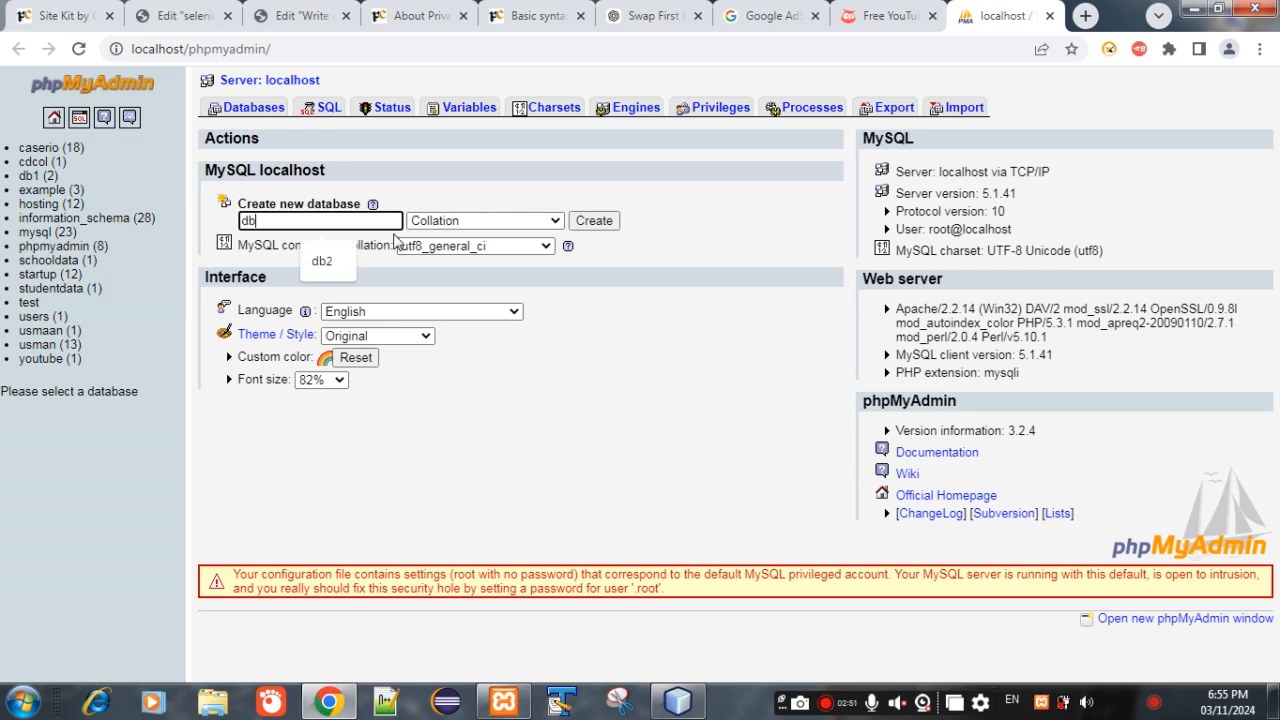
{"action": "left_click", "coordinate": [594, 221]}
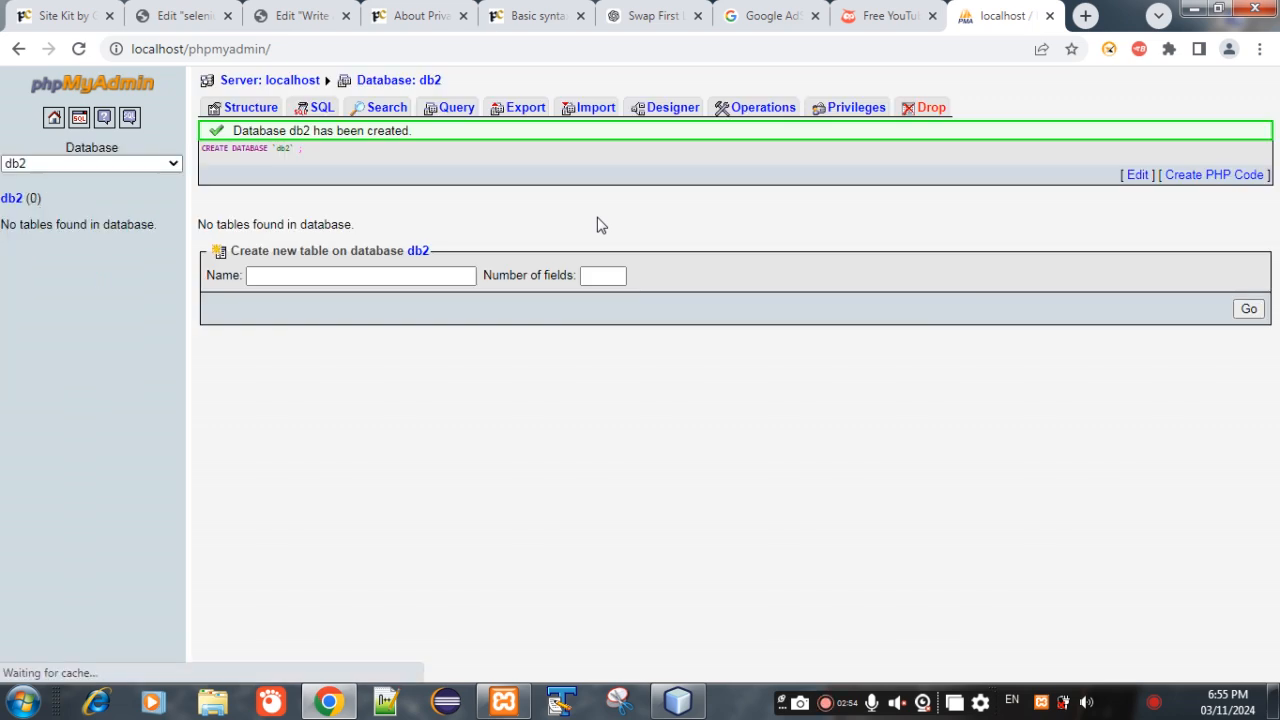
- Start a new table named newuser with 2 fields in the db2 database
{"action": "left_click", "coordinate": [329, 274]}
{"action": "left_click", "coordinate": [329, 274]}
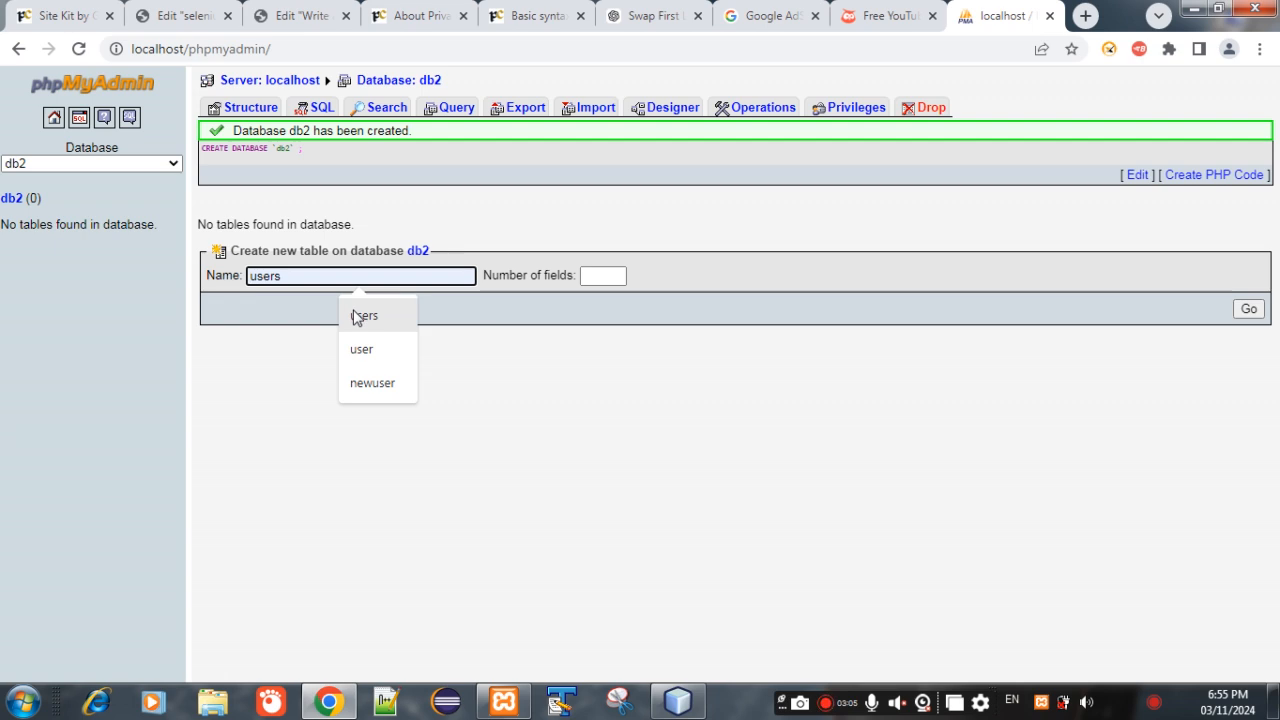
{"action": "left_click", "coordinate": [373, 382]}
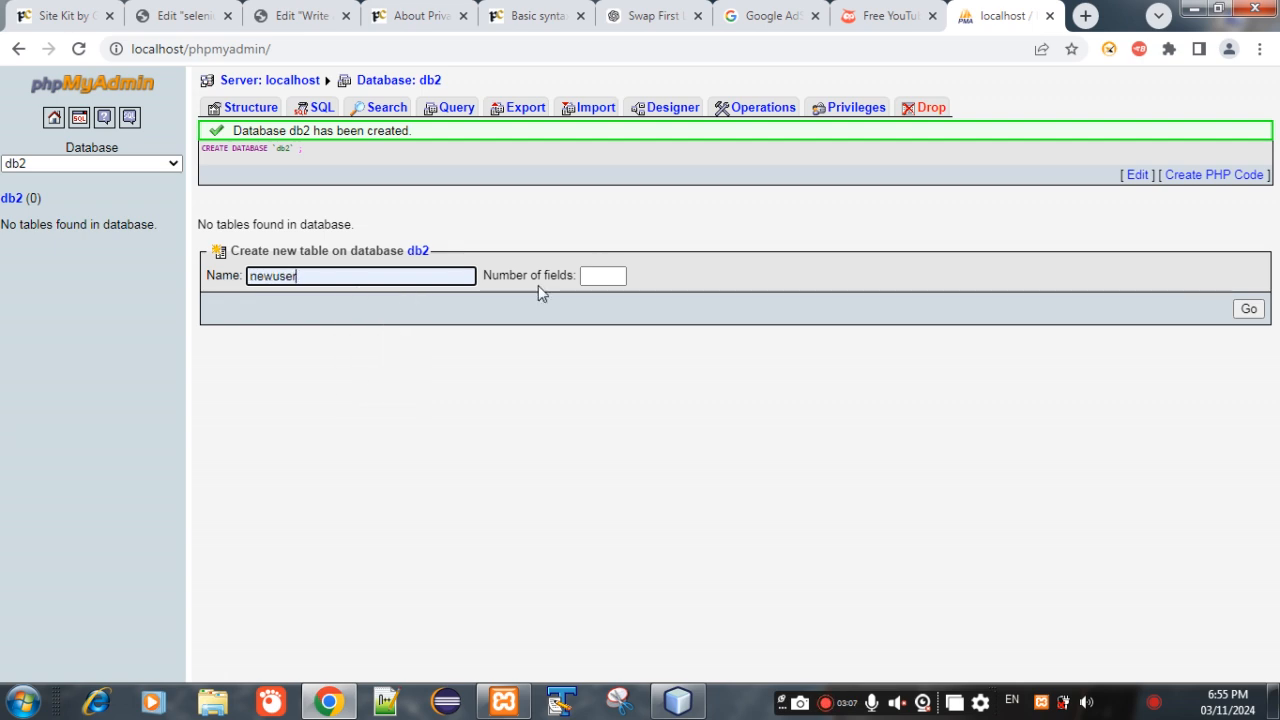
{"action": "left_click", "coordinate": [607, 275]}
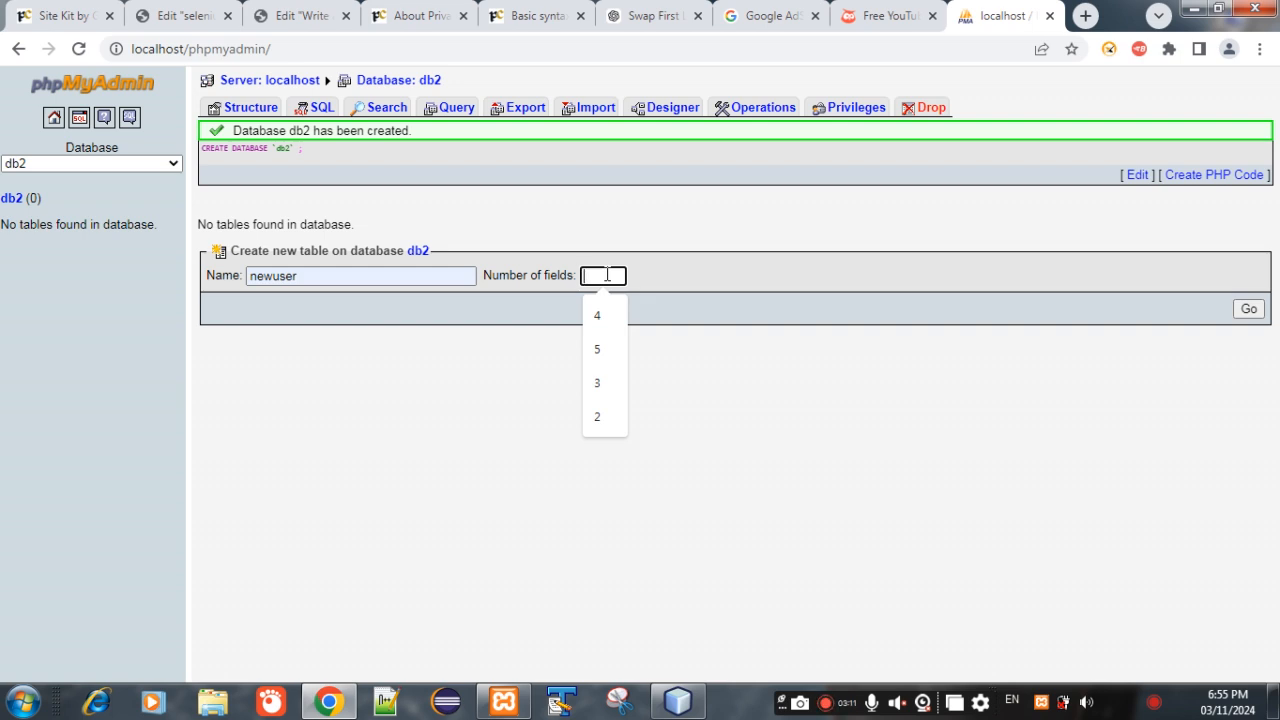
{"action": "type", "text": "2"}
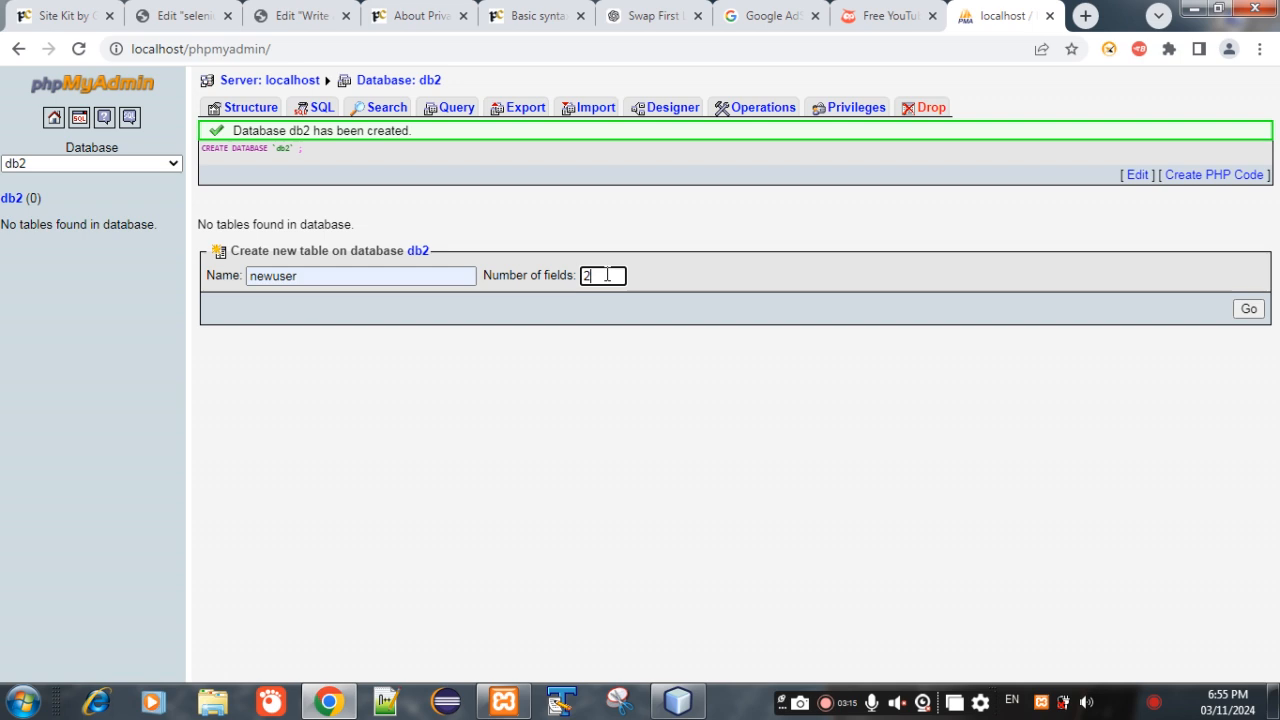
{"action": "left_click", "coordinate": [1249, 312]}
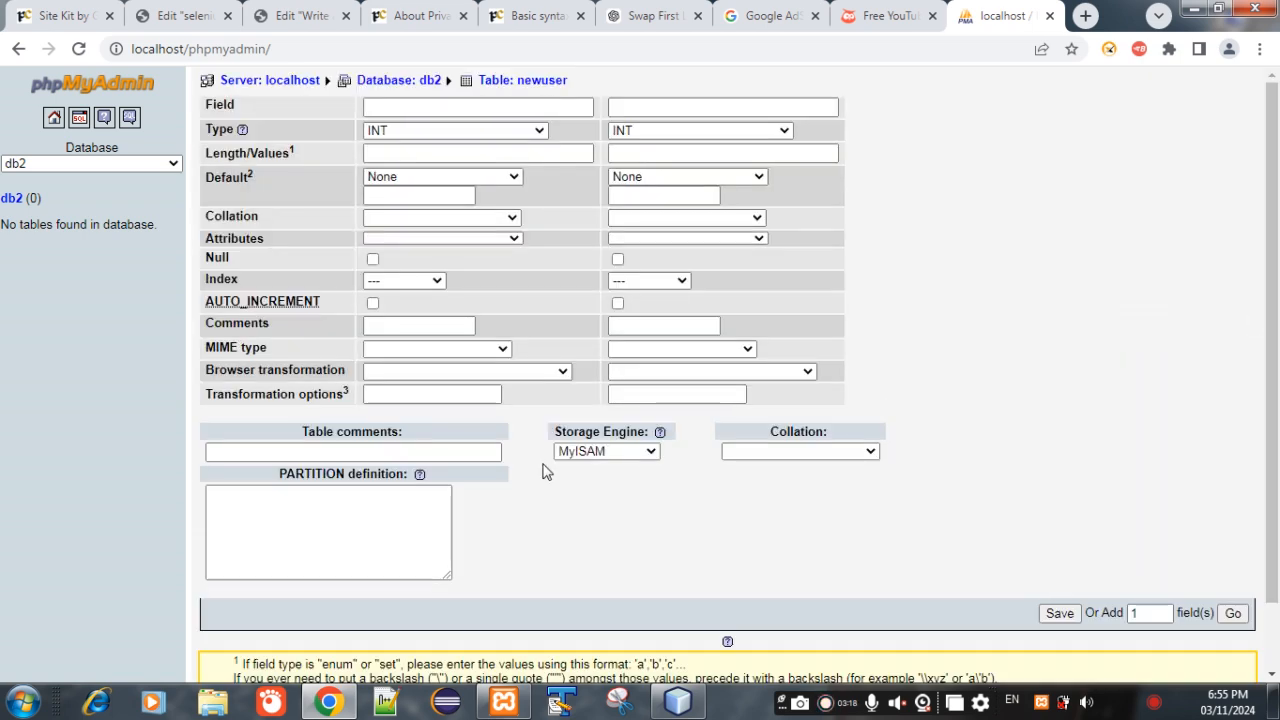
- Define the table's first field as login with type VARCHAR and length 20
{"action": "left_click", "coordinate": [487, 100]}
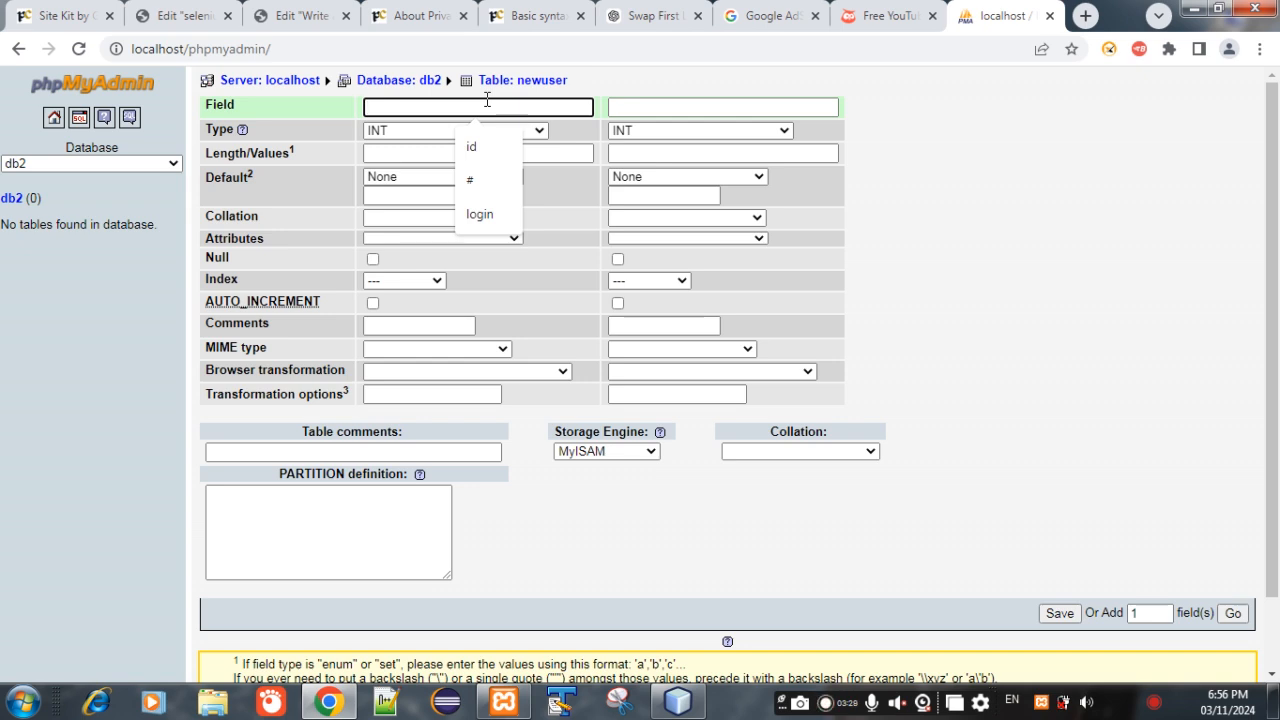
{"action": "type", "text": "lo"}
{"action": "key", "text": "BackSpace"}
{"action": "type", "text": "o"}
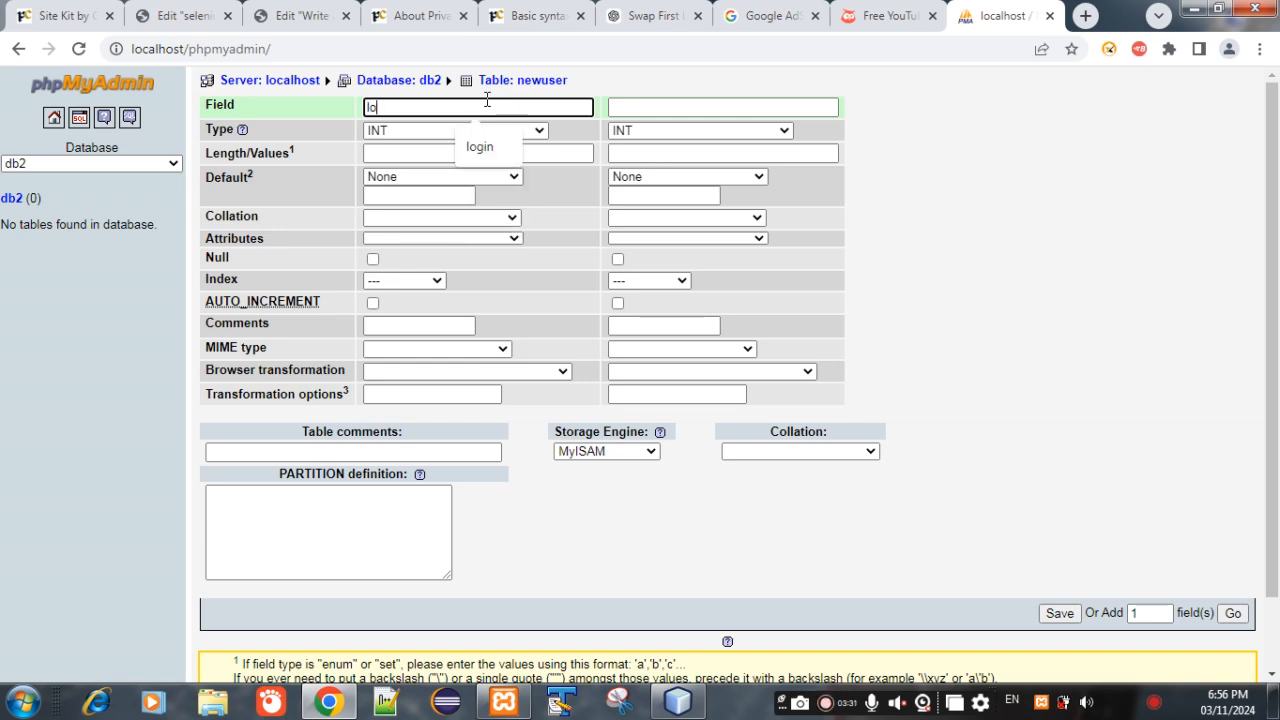
{"action": "type", "text": "gin"}
{"action": "left_click", "coordinate": [487, 131]}
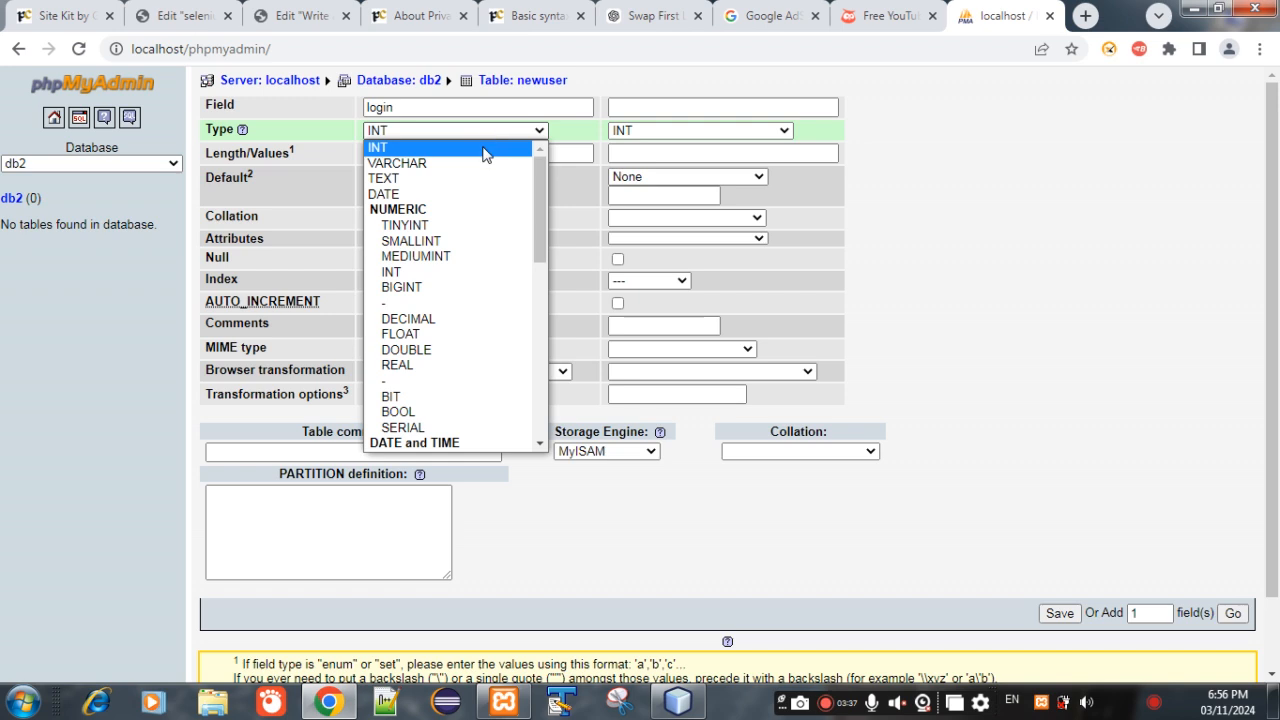
{"action": "left_click", "coordinate": [478, 163]}
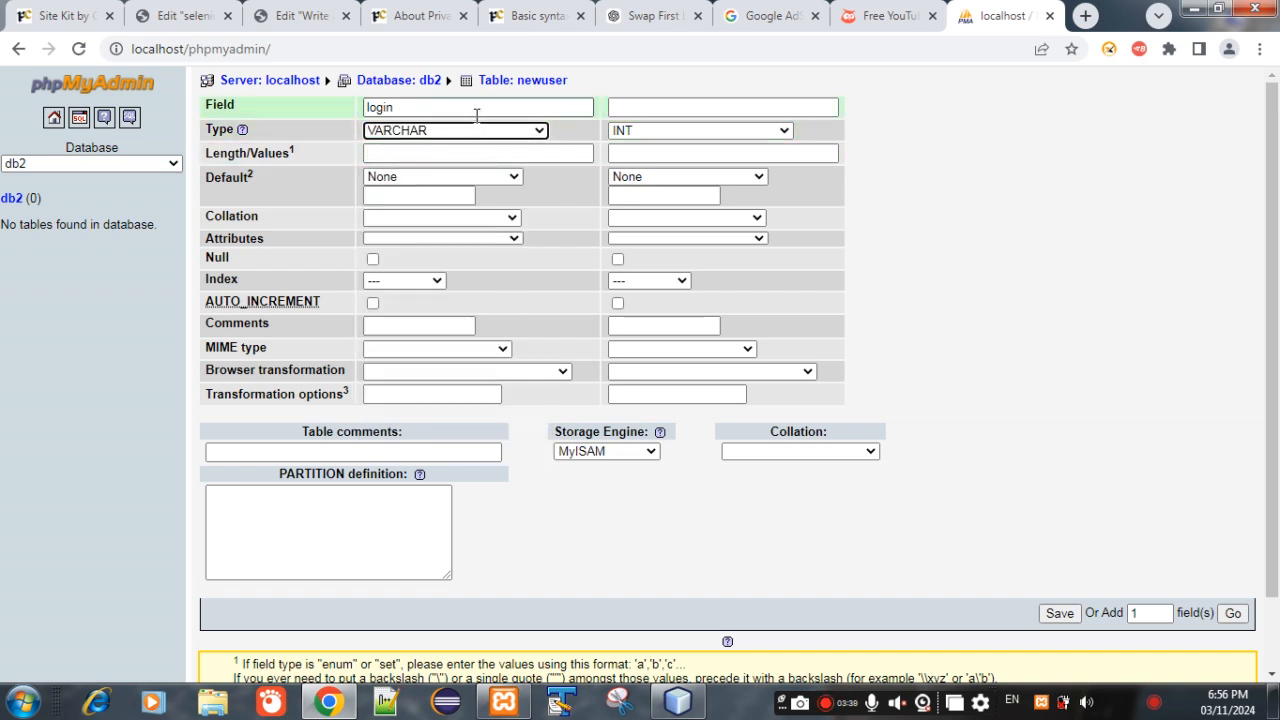
{"action": "left_click", "coordinate": [477, 131]}
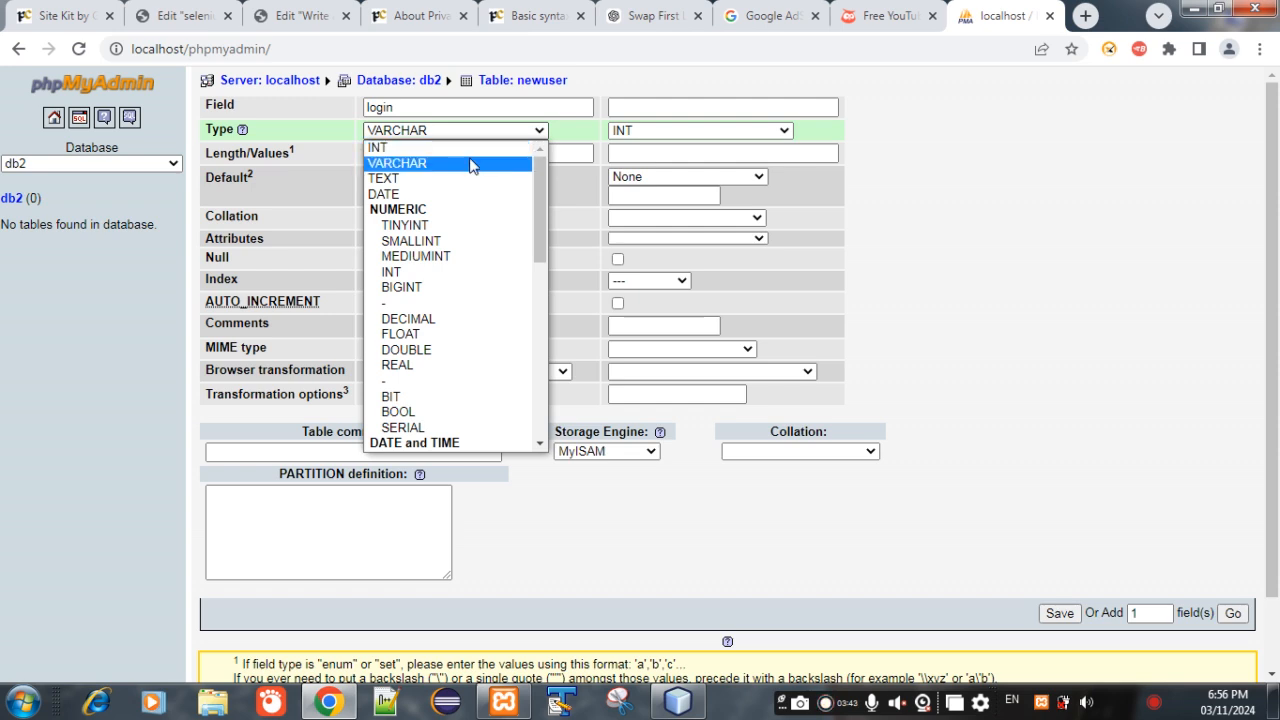
{"action": "left_click", "coordinate": [473, 165]}
{"action": "left_click", "coordinate": [463, 155]}
{"action": "type", "text": "20"}
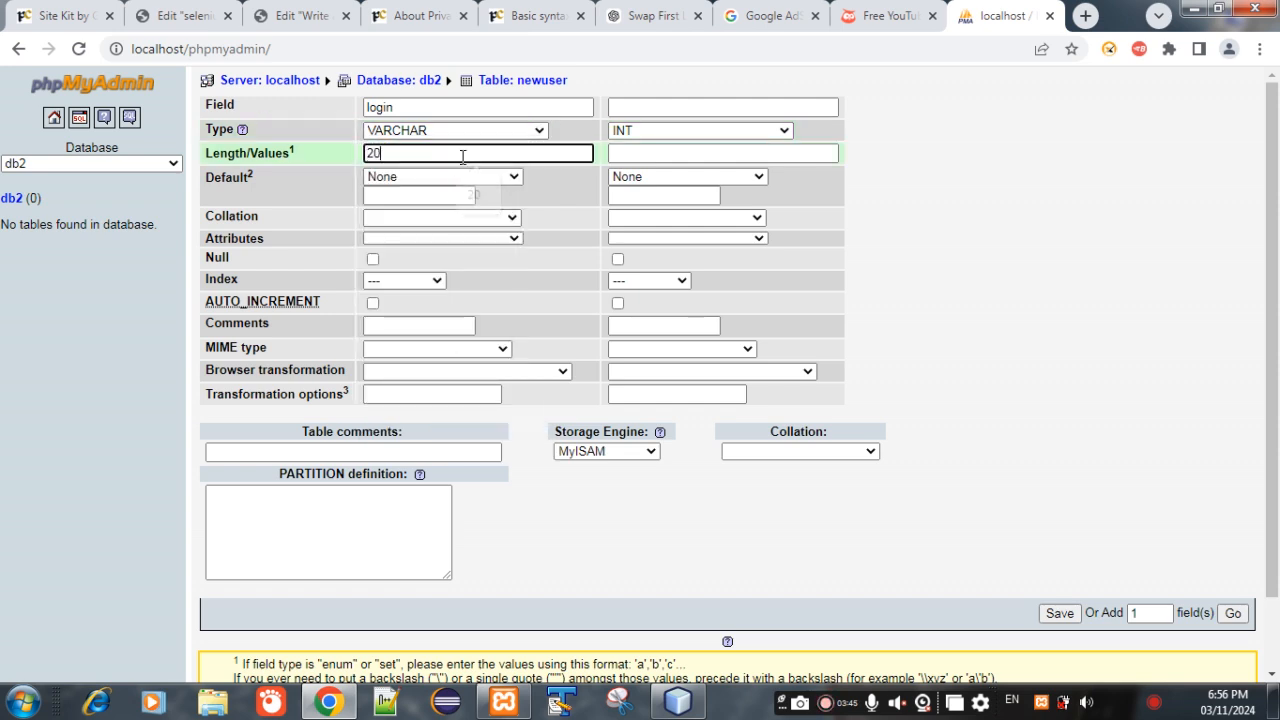
- Make the login field the PRIMARY index and leave the second field without an index
{"action": "left_click", "coordinate": [437, 283]}
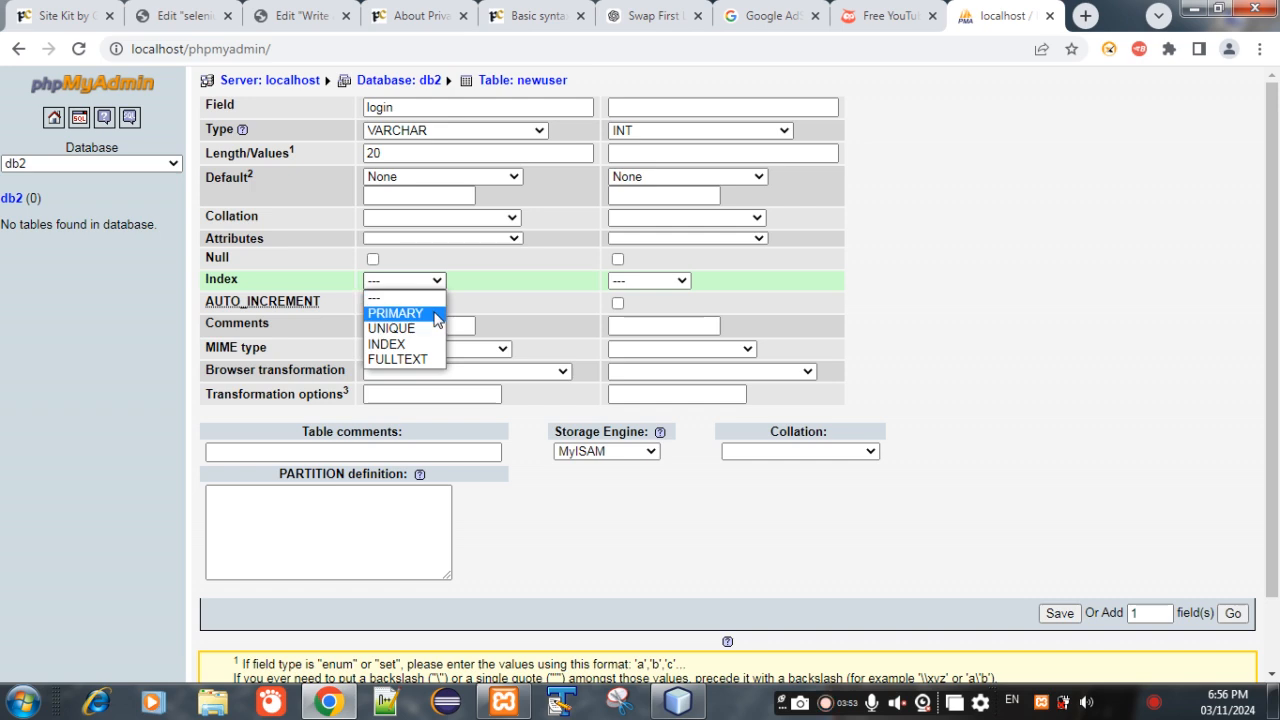
{"action": "left_click", "coordinate": [434, 313]}
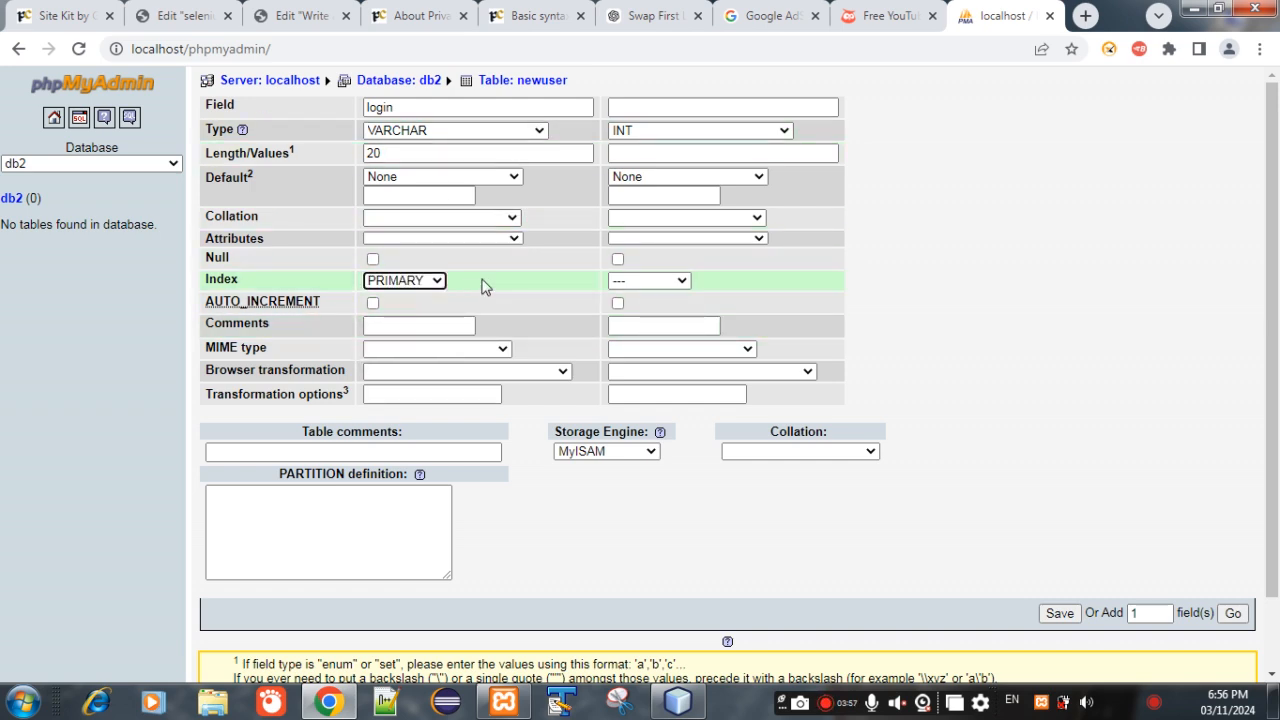
{"action": "left_click", "coordinate": [668, 282]}
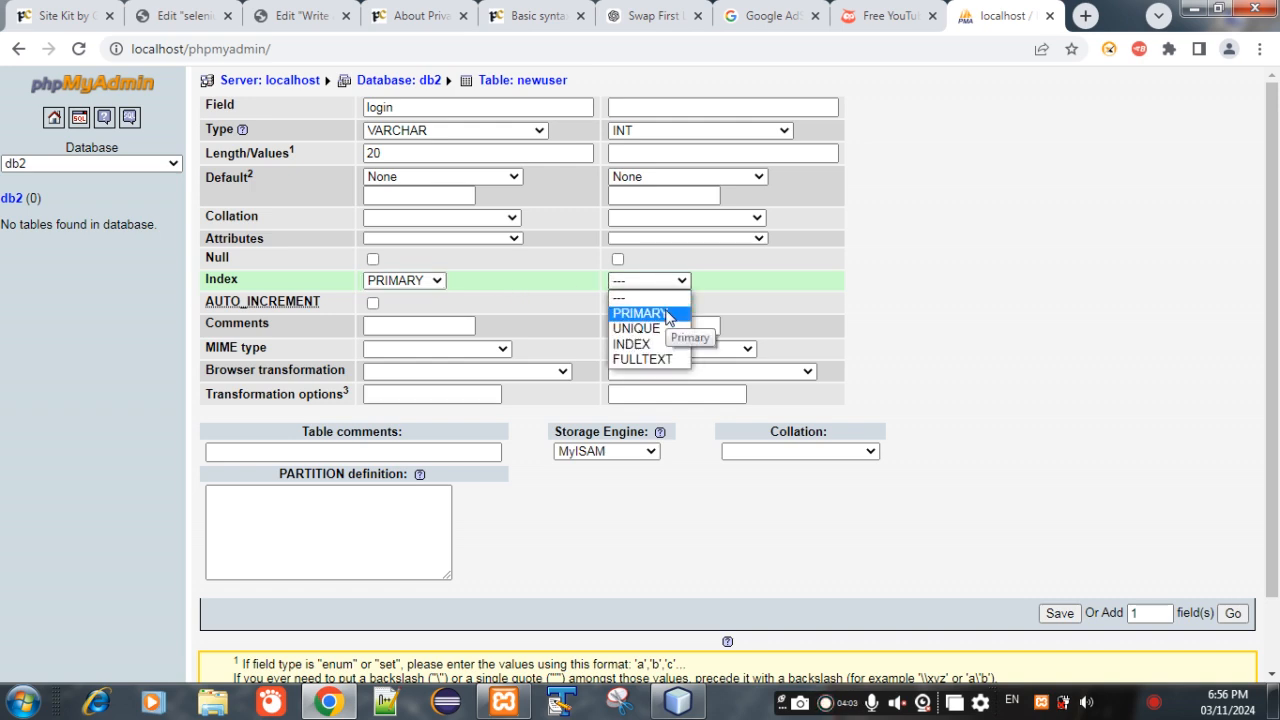
{"action": "left_click", "coordinate": [528, 286]}
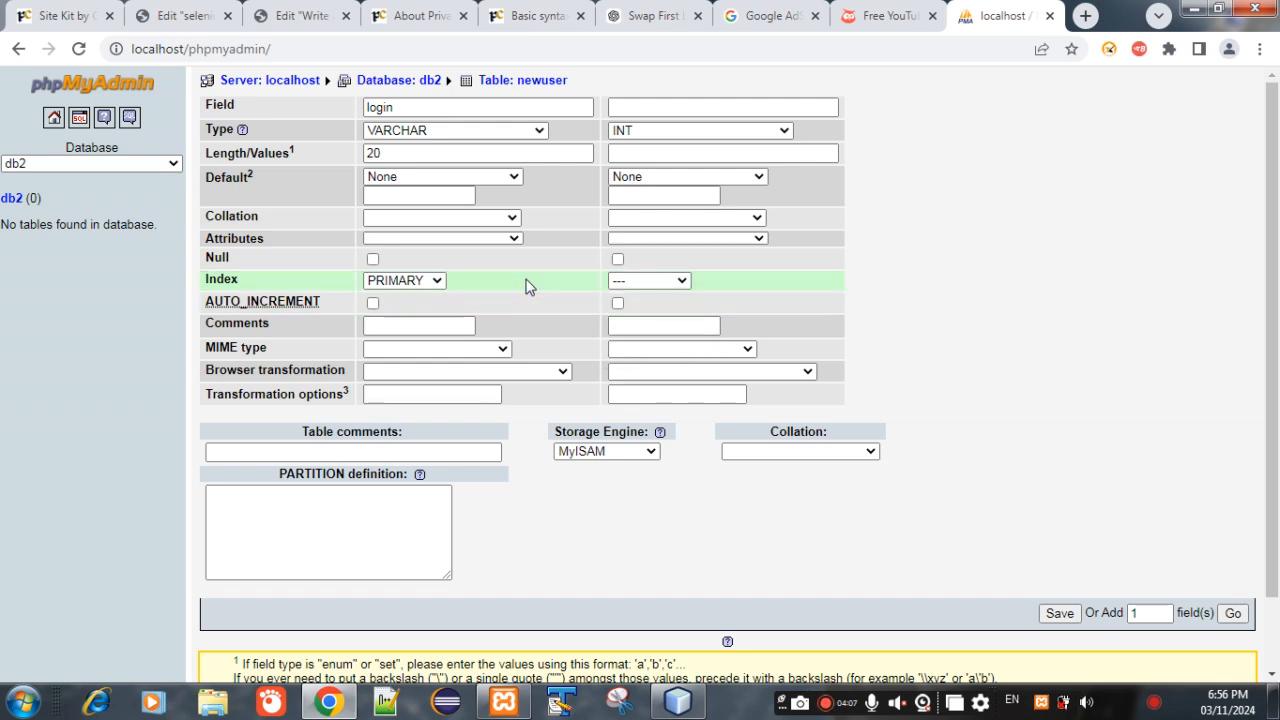
- Define the second field as password with type VARCHAR and length 20, and save the newuser table
{"action": "left_click", "coordinate": [732, 108]}
{"action": "type", "text": "password"}
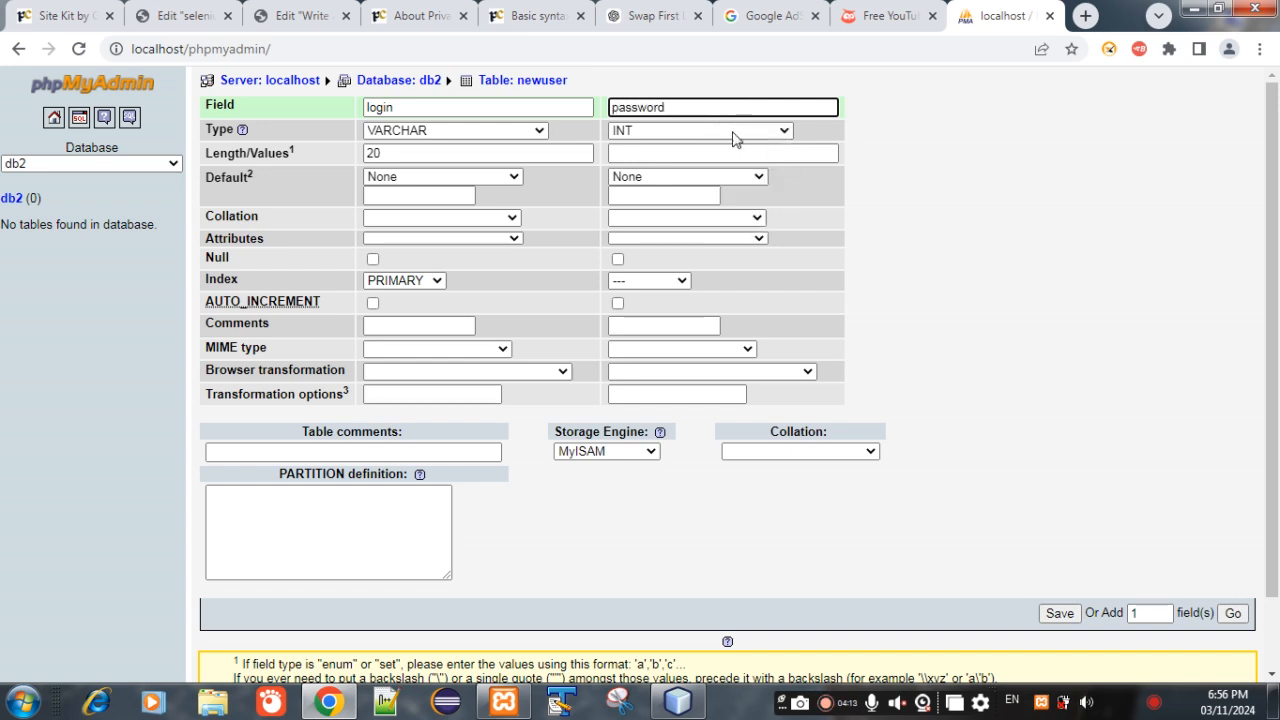
{"action": "left_click", "coordinate": [732, 134]}
{"action": "left_click", "coordinate": [729, 163]}
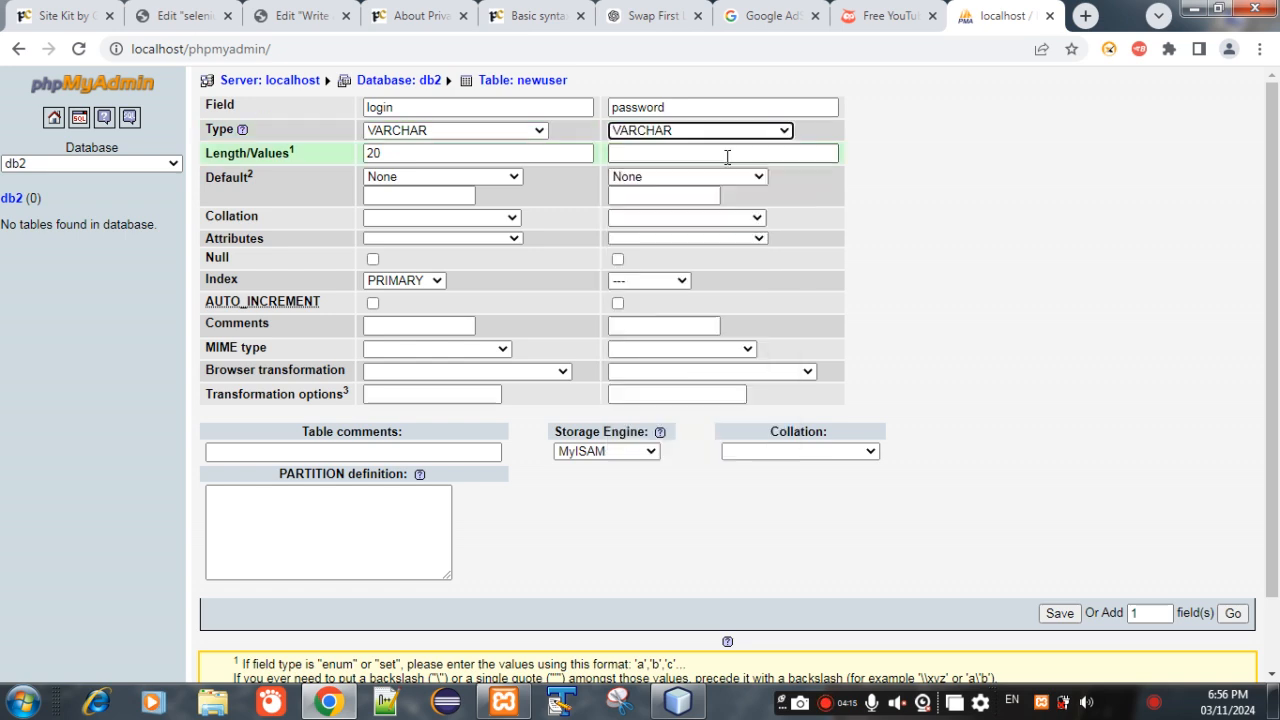
{"action": "left_click", "coordinate": [707, 155]}
{"action": "type", "text": "20"}
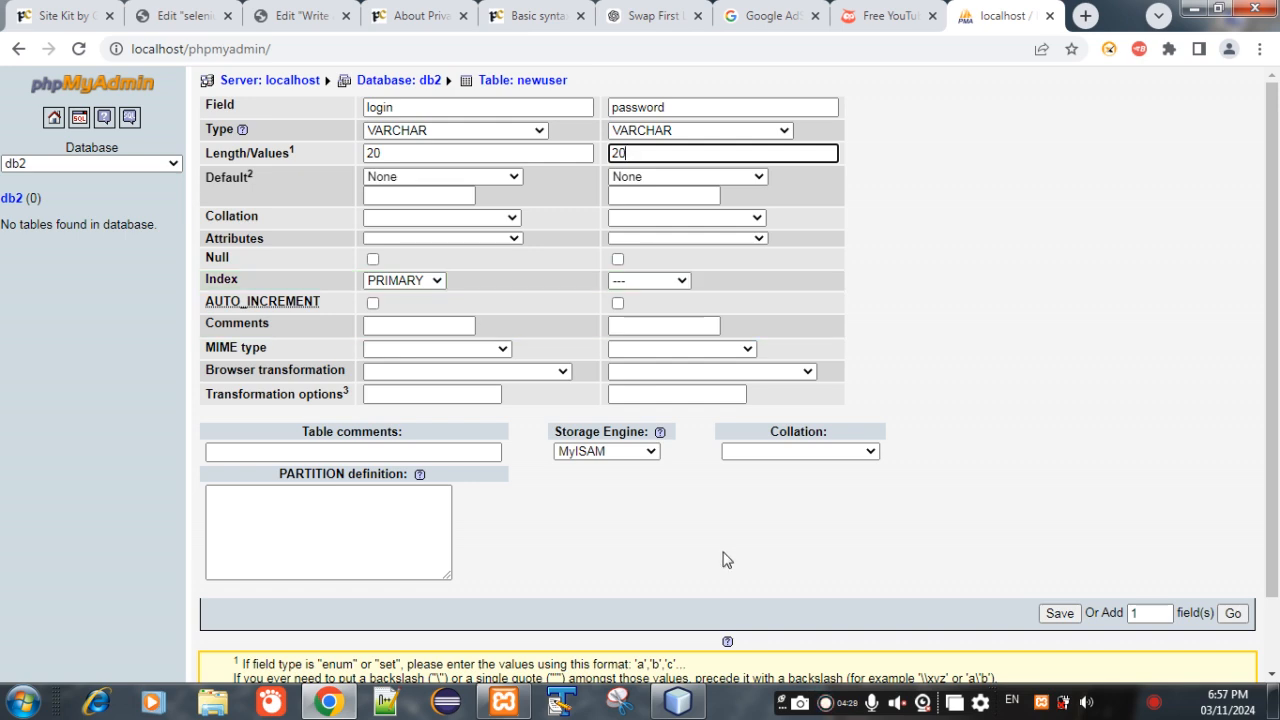
{"action": "left_click", "coordinate": [1068, 617]}
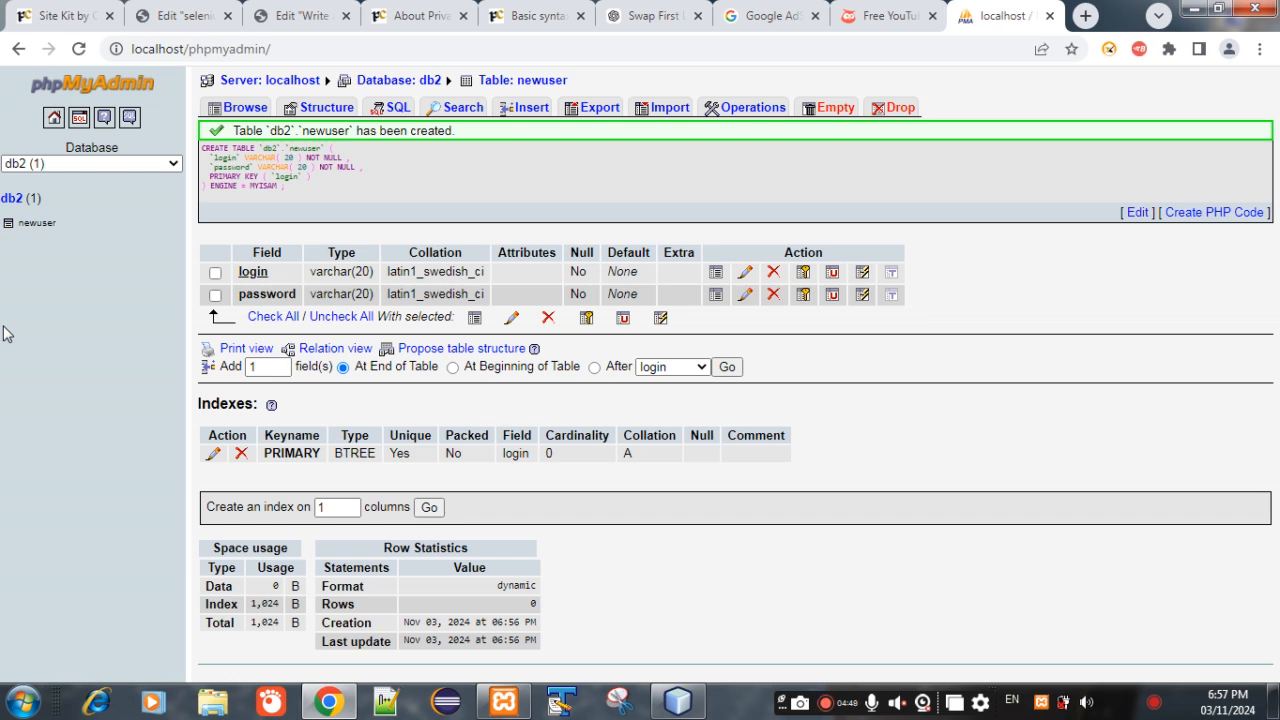
- Insert a row into the newuser table with login admin and the account password
{"action": "left_click", "coordinate": [522, 110]}
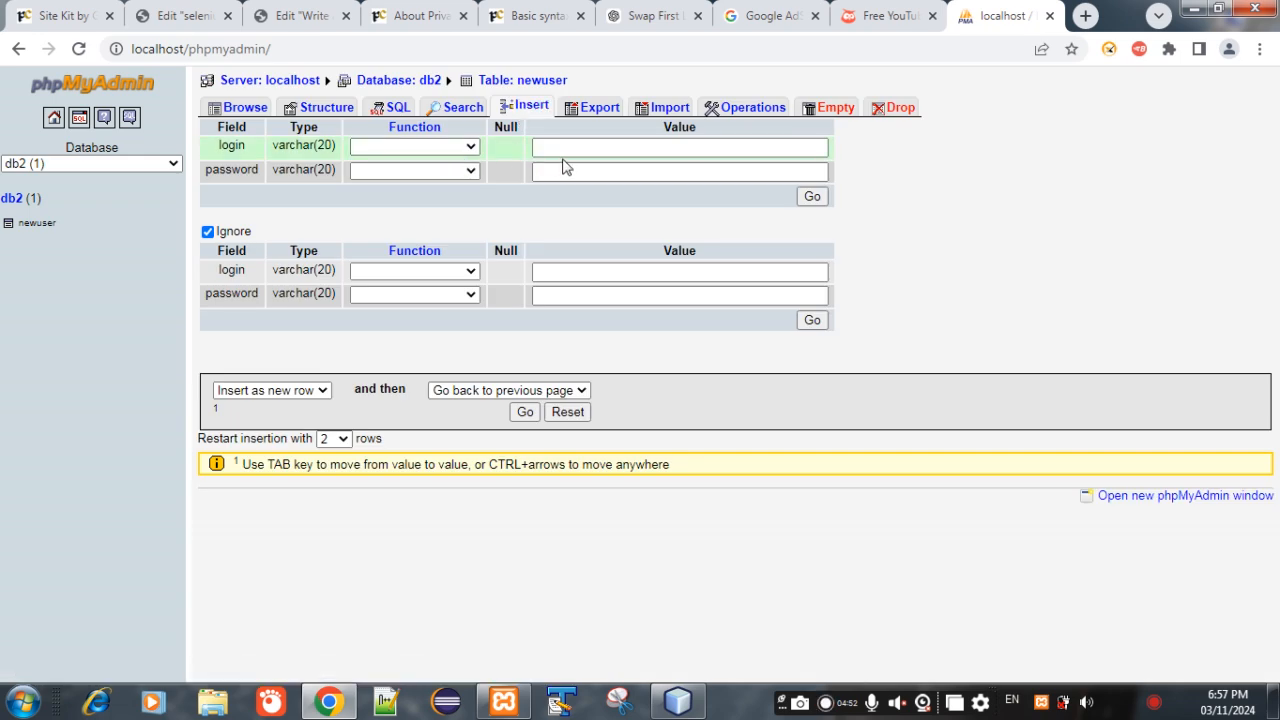
{"action": "left_click", "coordinate": [580, 152]}
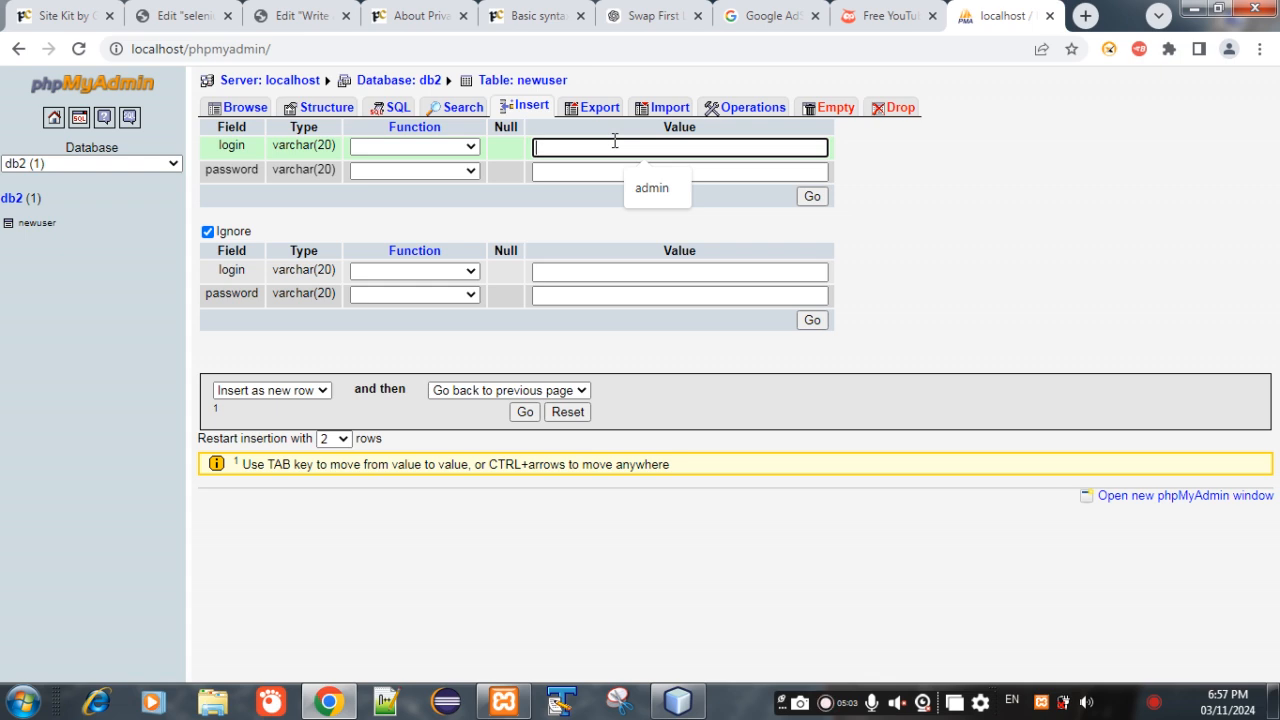
{"action": "type", "text": "admin"}
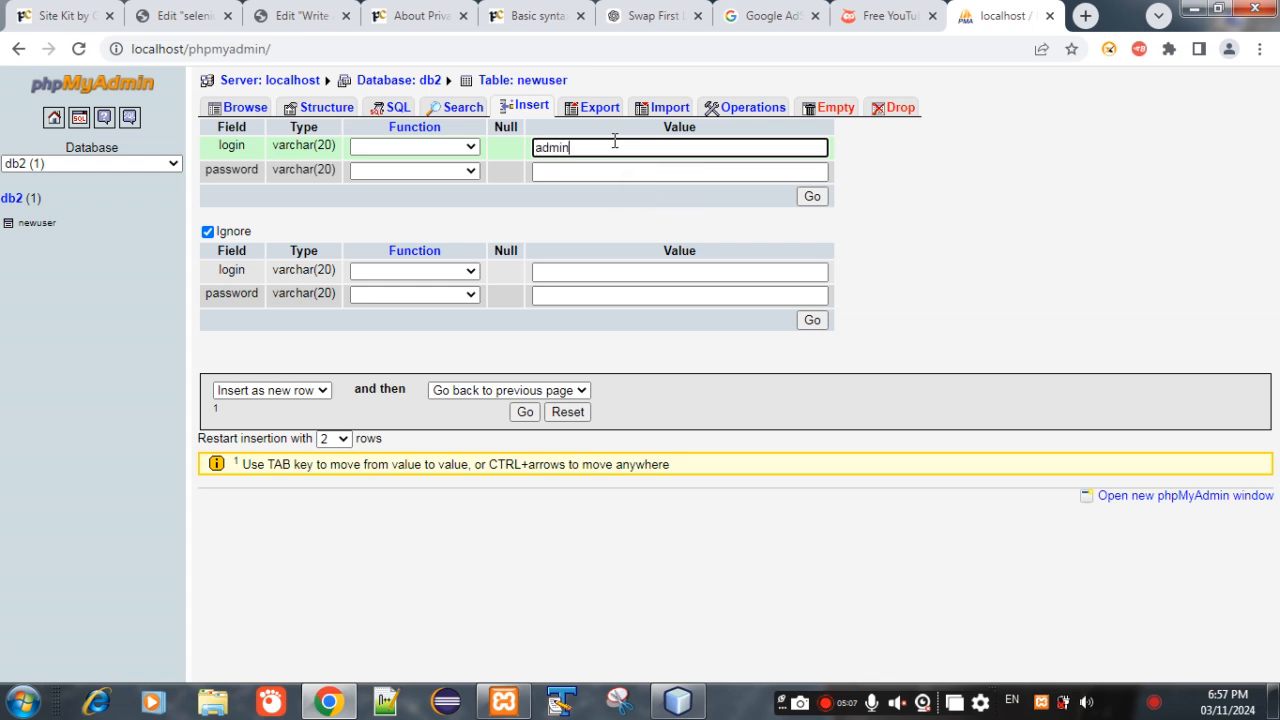
{"action": "left_click", "coordinate": [606, 176]}
{"action": "type", "text": "123456"}
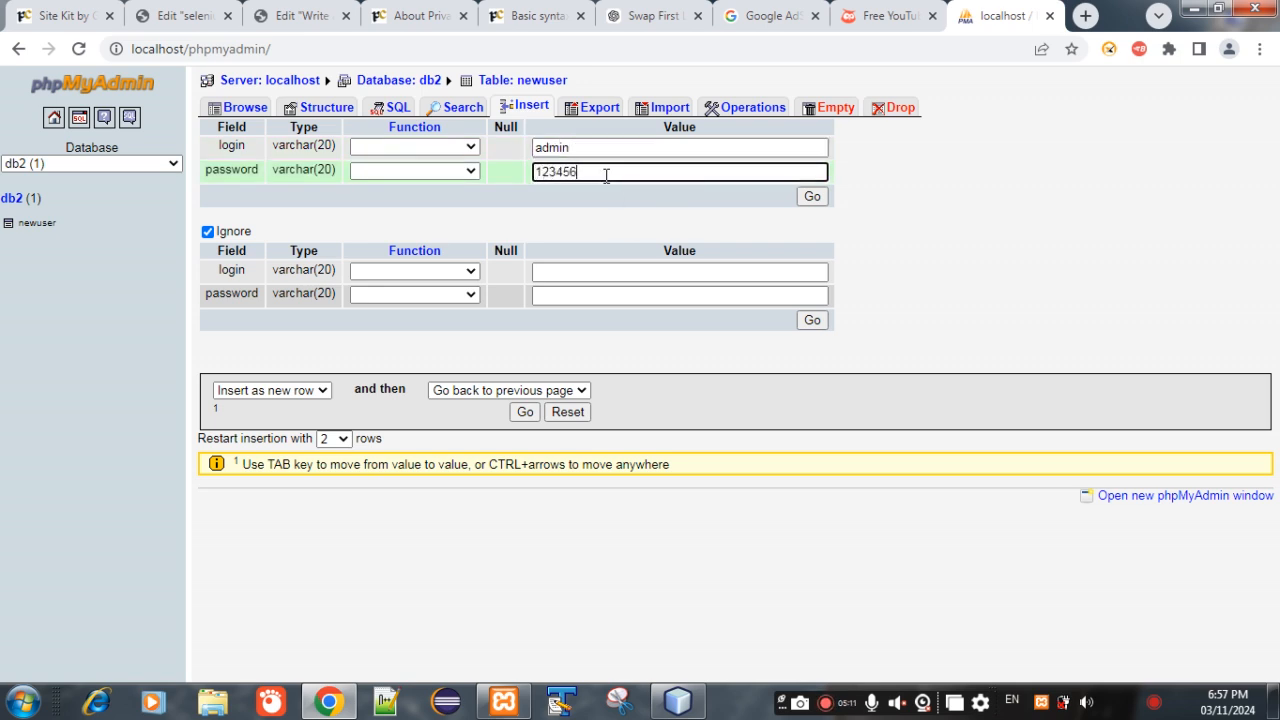
{"action": "left_click", "coordinate": [812, 196]}
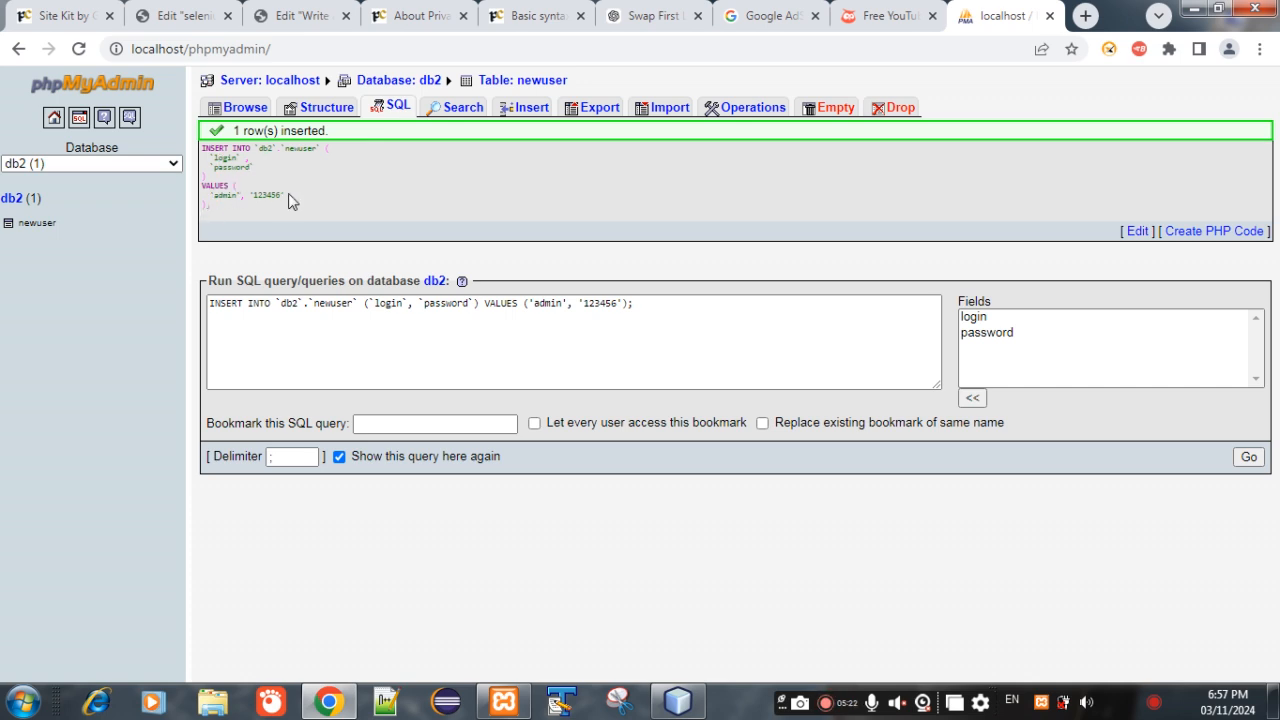
- Browse the newuser table in db2 to check the inserted login and password record
{"action": "left_click", "coordinate": [8, 205]}
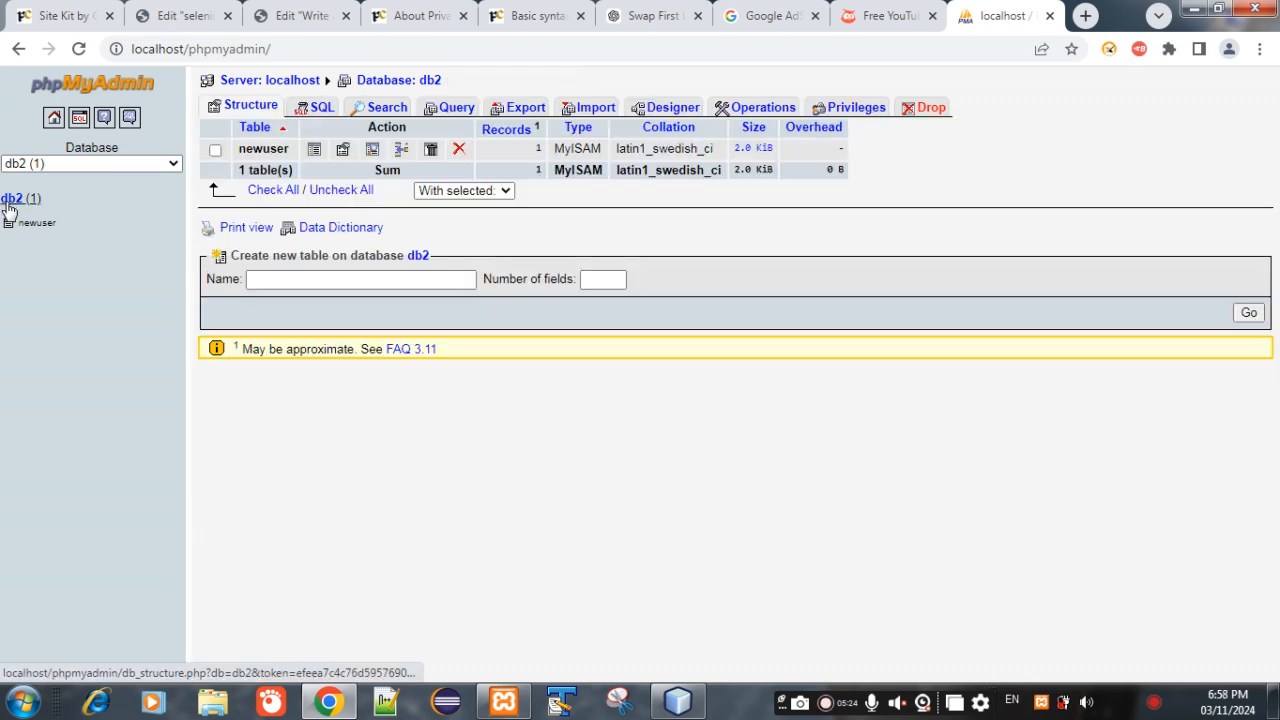
{"action": "left_click", "coordinate": [27, 226]}
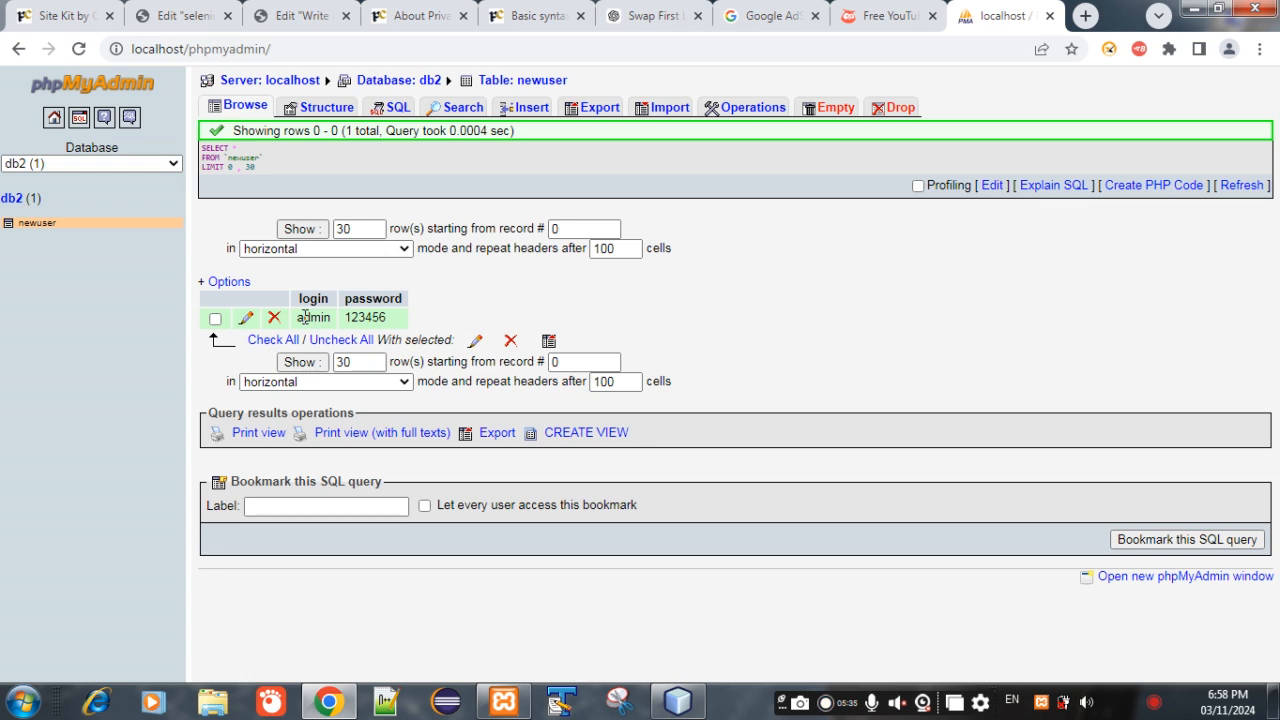
{"action": "left_click_drag", "start_coordinate": [297, 318], "coordinate": [334, 319]}
{"action": "left_click", "coordinate": [443, 315]}
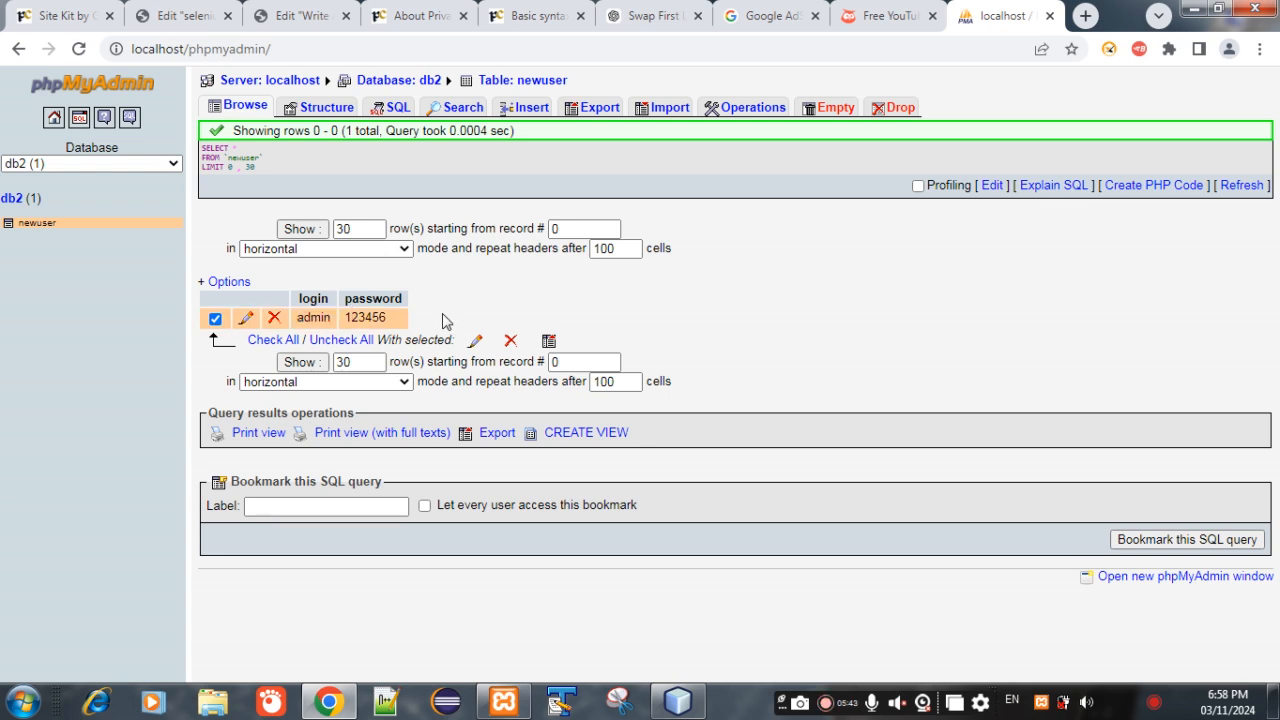
{"action": "left_click", "coordinate": [215, 319]}
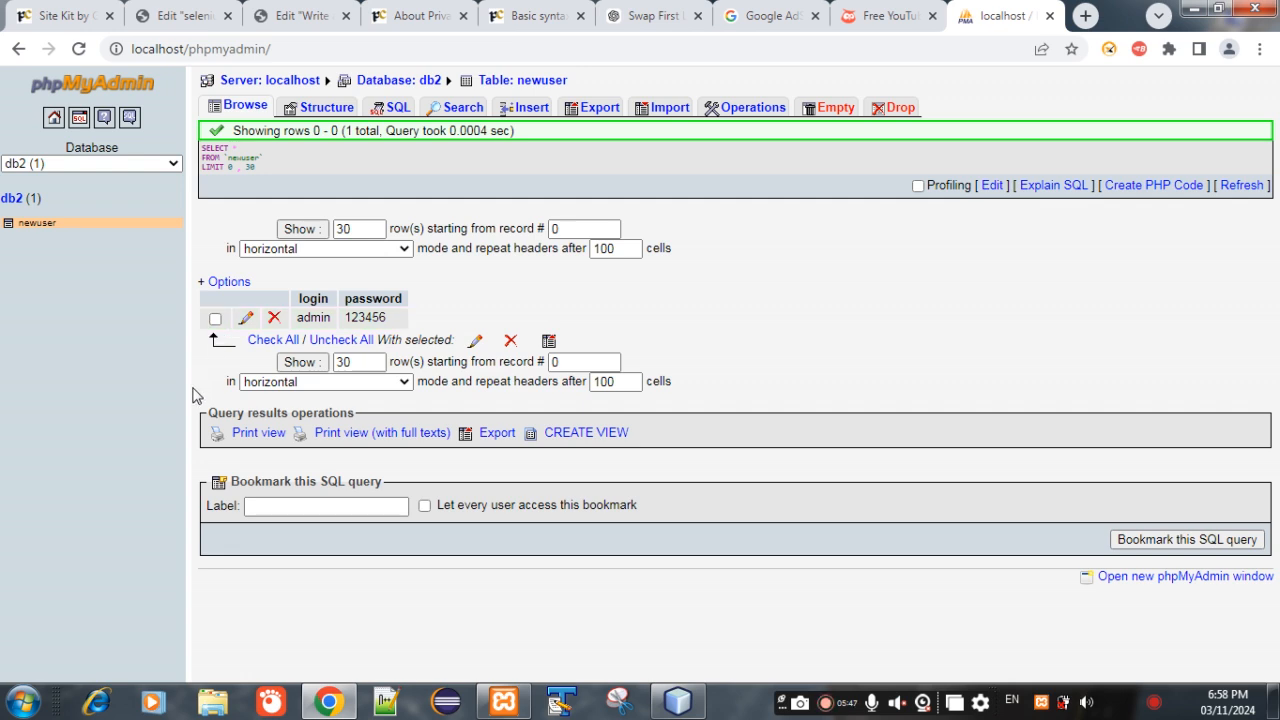